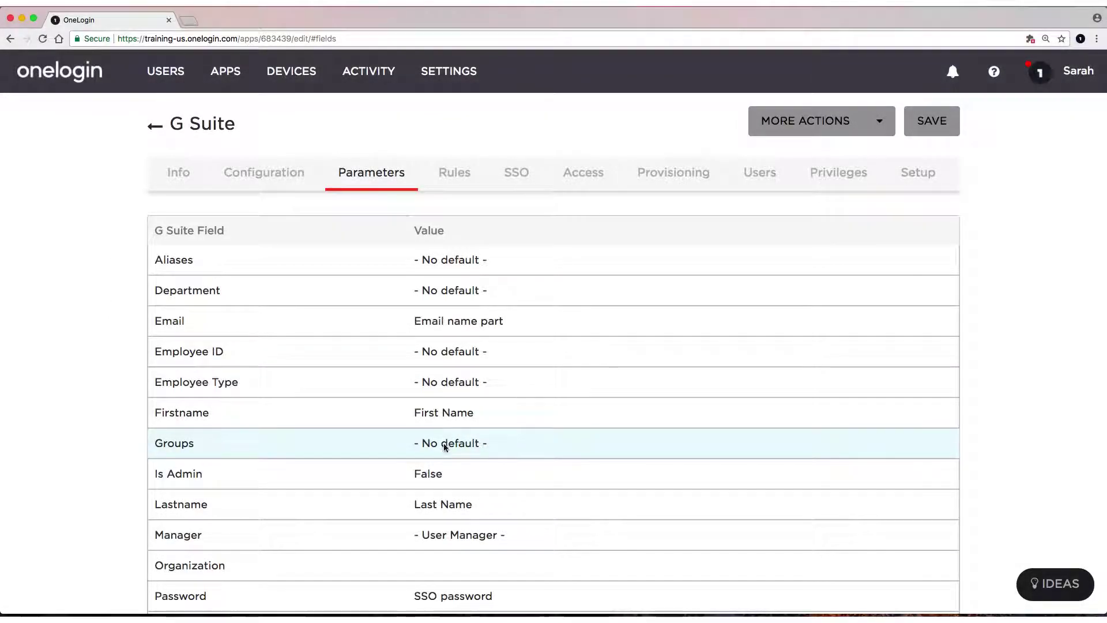
Step: Open the Edit Field Groups dialog for the G Suite Groups field
click(445, 448)
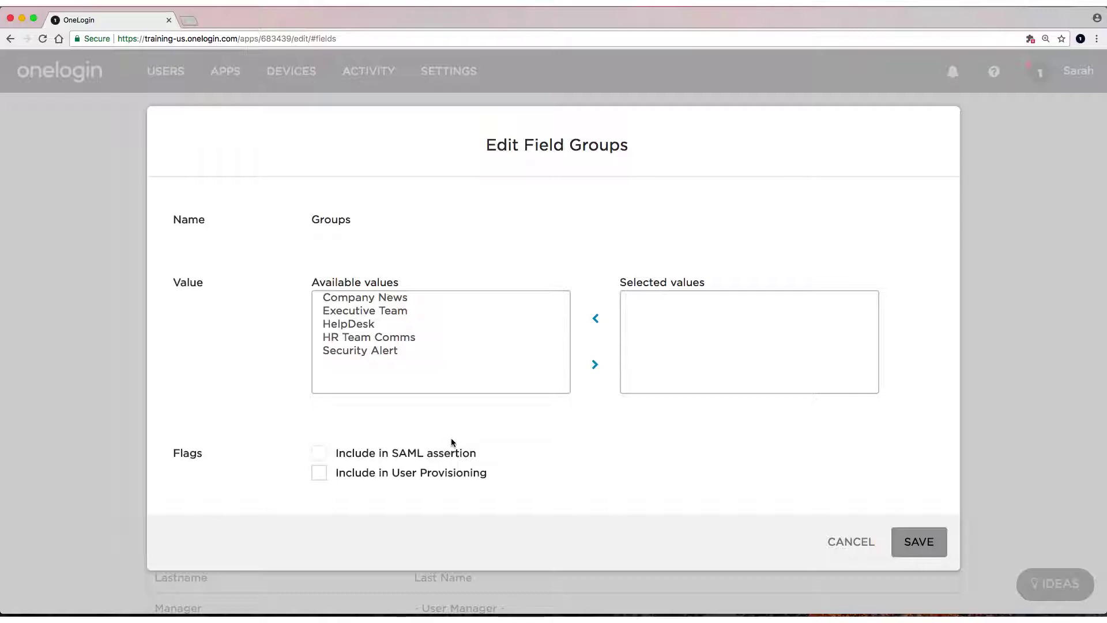
Step: Move Security Alert, HelpDesk and Company News into the selected Groups values
click(387, 357)
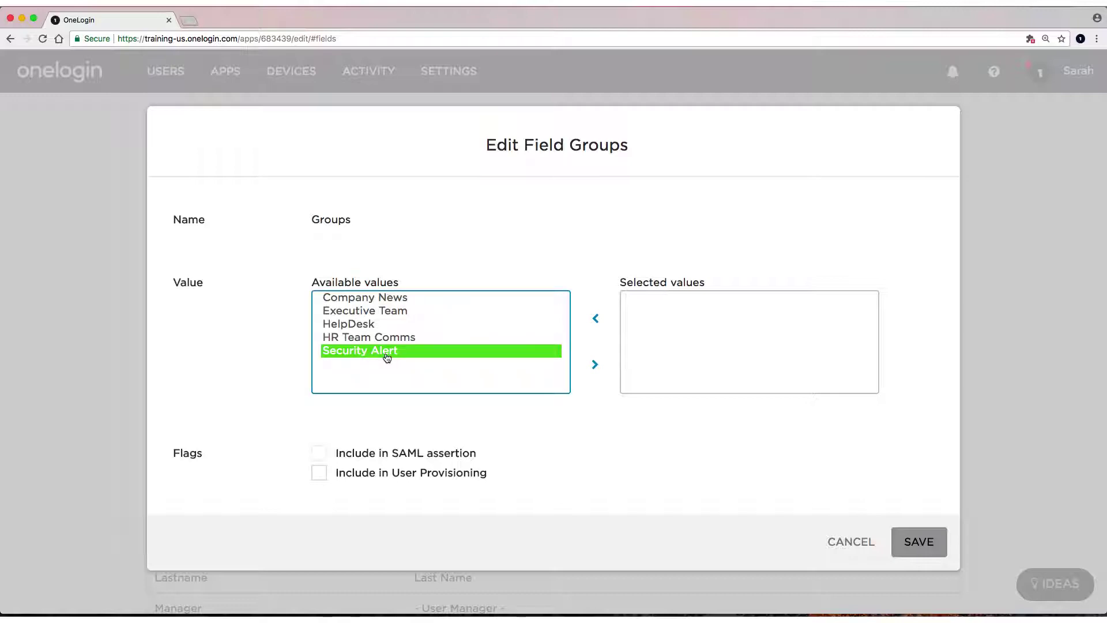
super+click(374, 326)
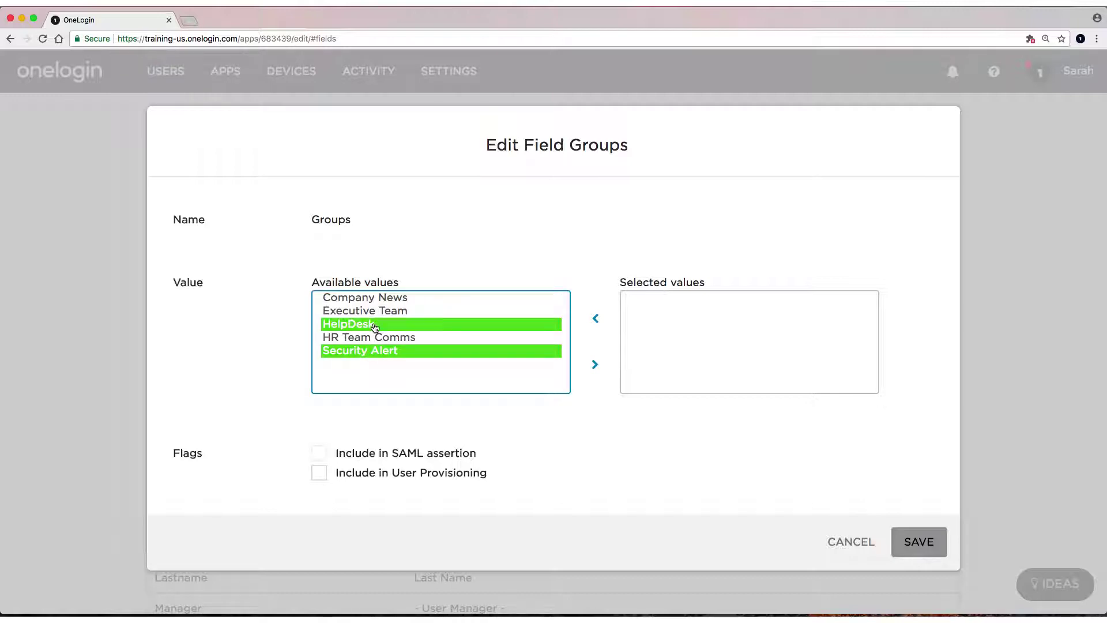
super+click(392, 299)
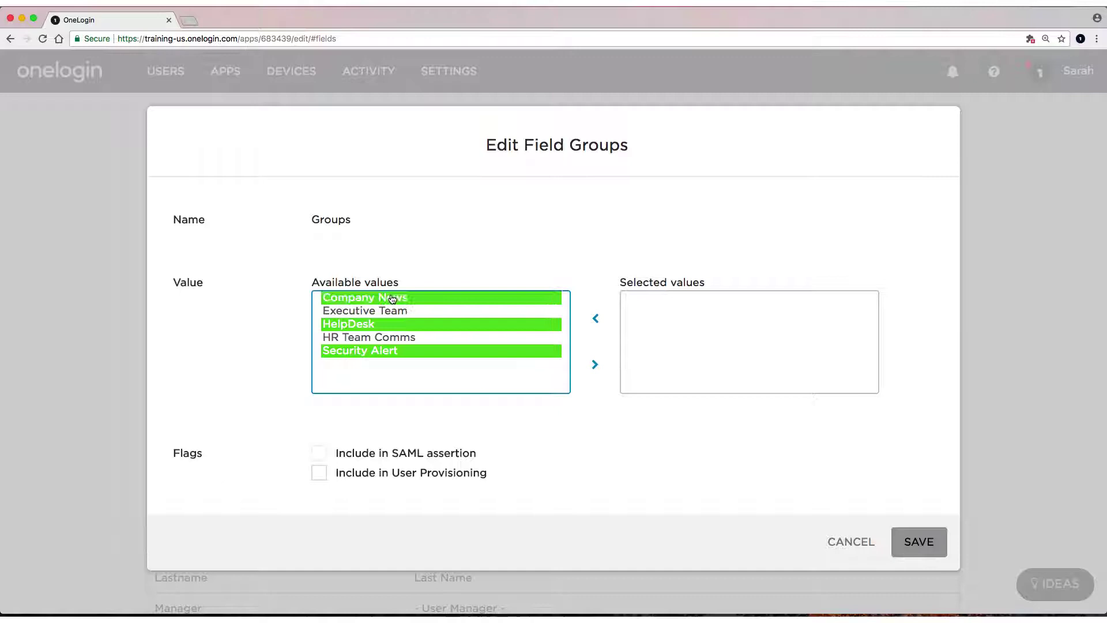
click(596, 364)
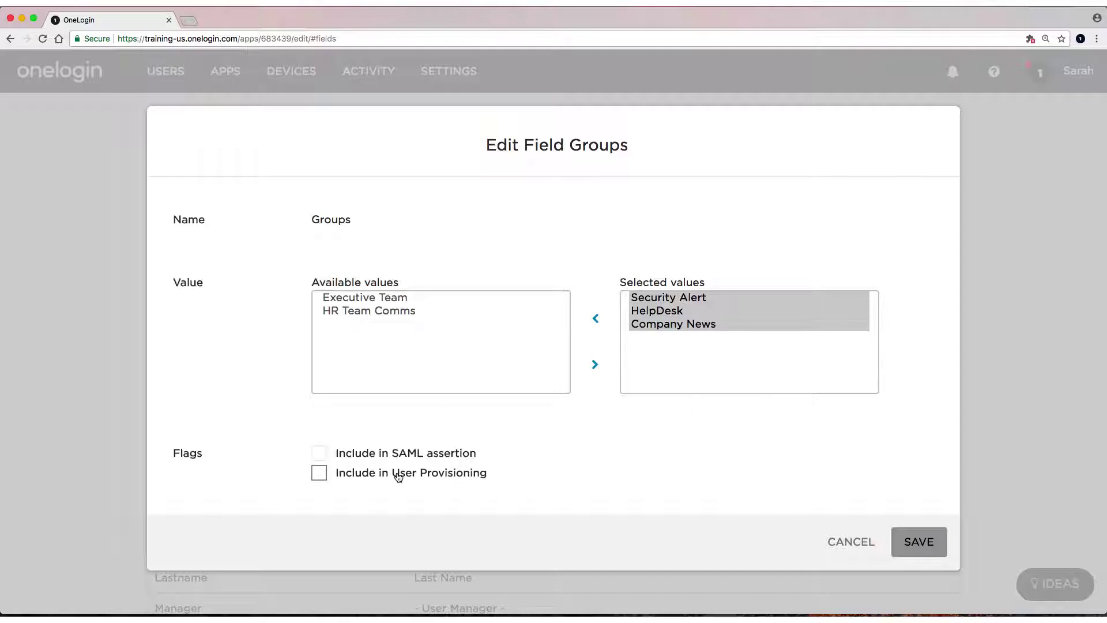
Step: Include Groups in user provisioning, then save the field and the G Suite app
click(397, 476)
click(906, 546)
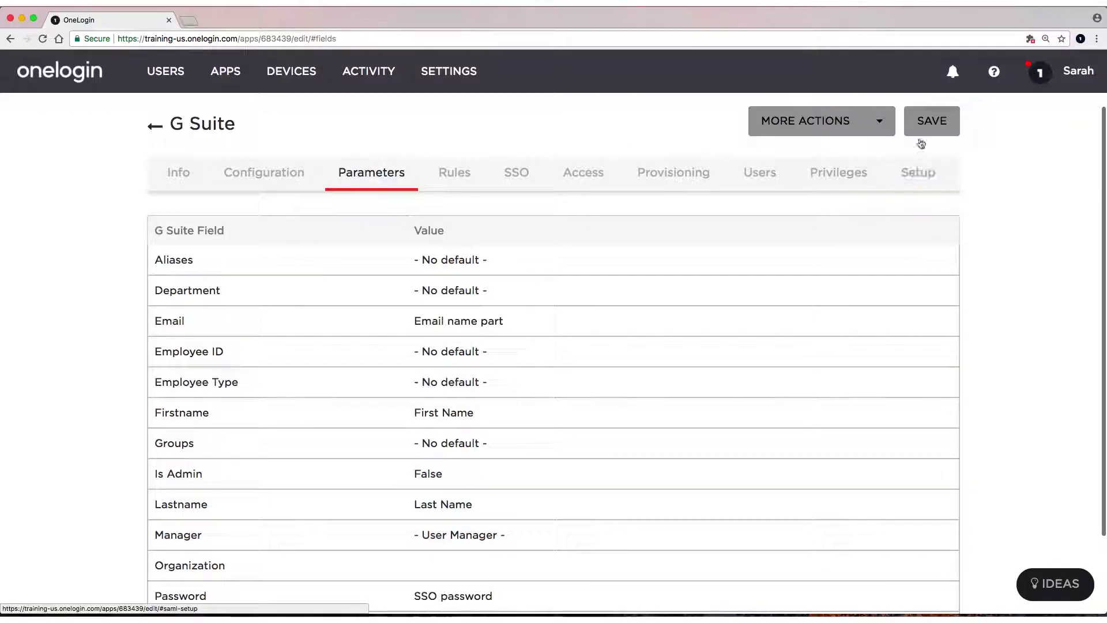
click(929, 123)
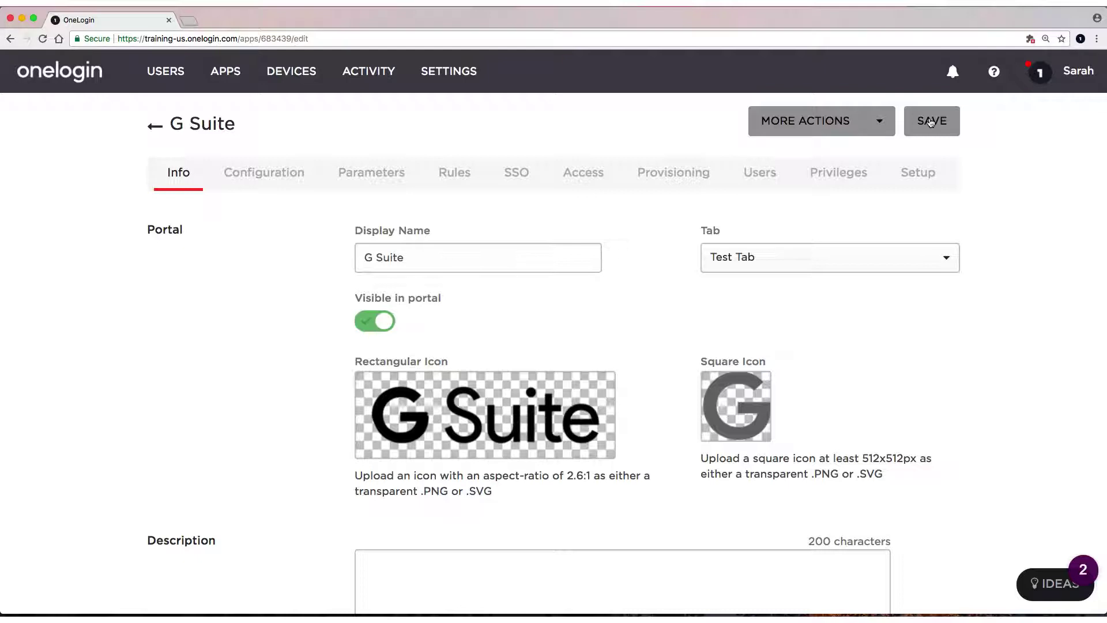
Step: Switch to the G Suite app's Rules tab, which has no rules yet
click(465, 180)
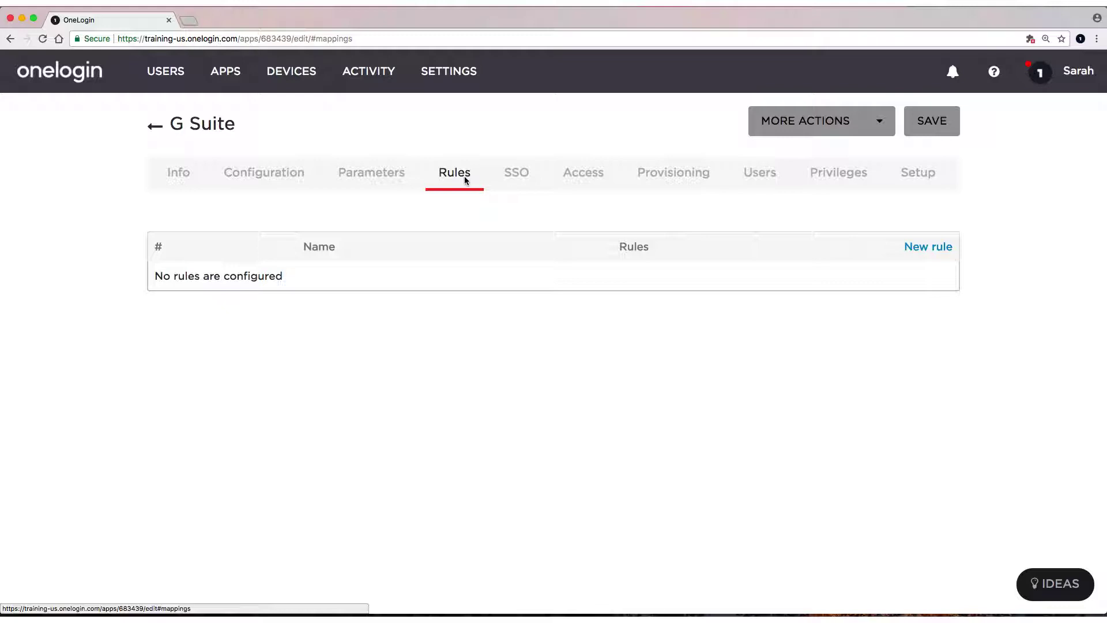
Step: Create a new rule named 'HR Team Comms' with the condition Department contains 'hr'
click(934, 247)
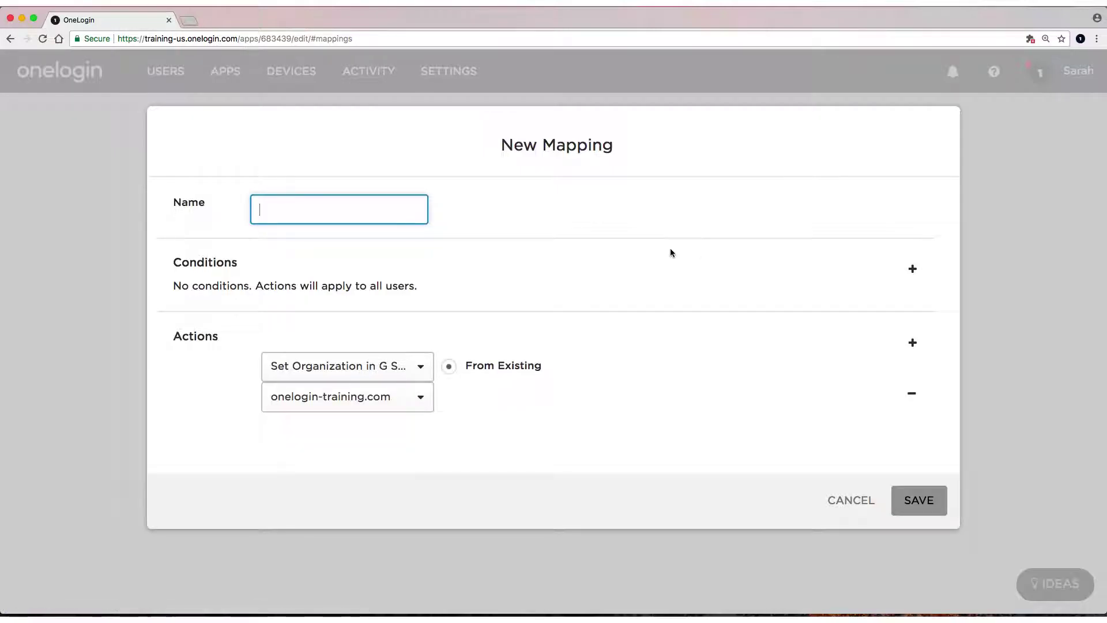
text(HR Team Comms)
click(912, 270)
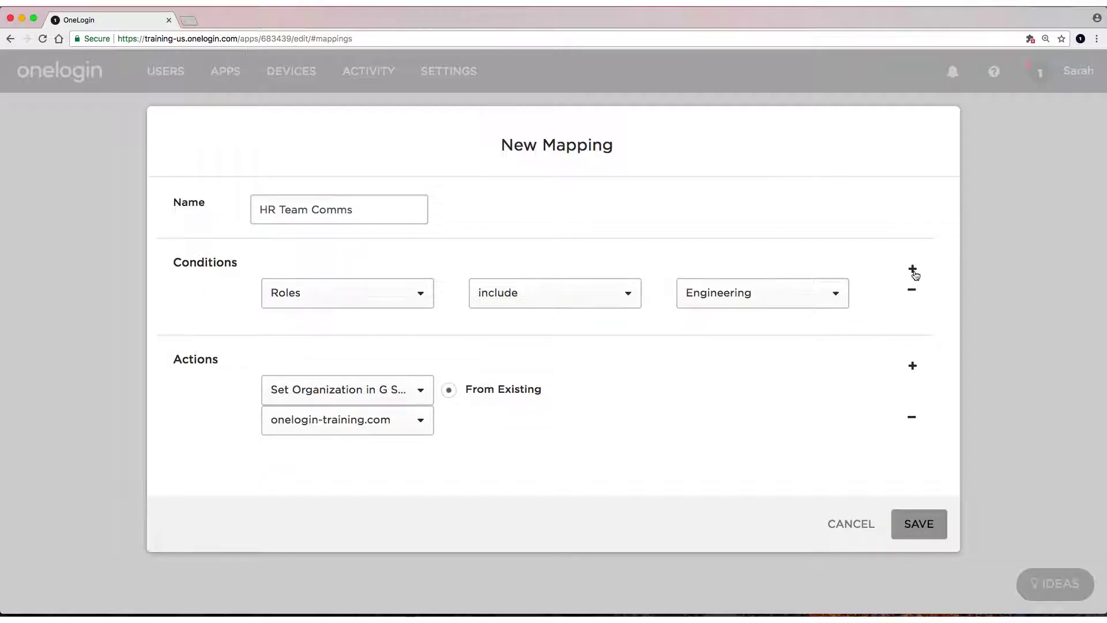
click(413, 294)
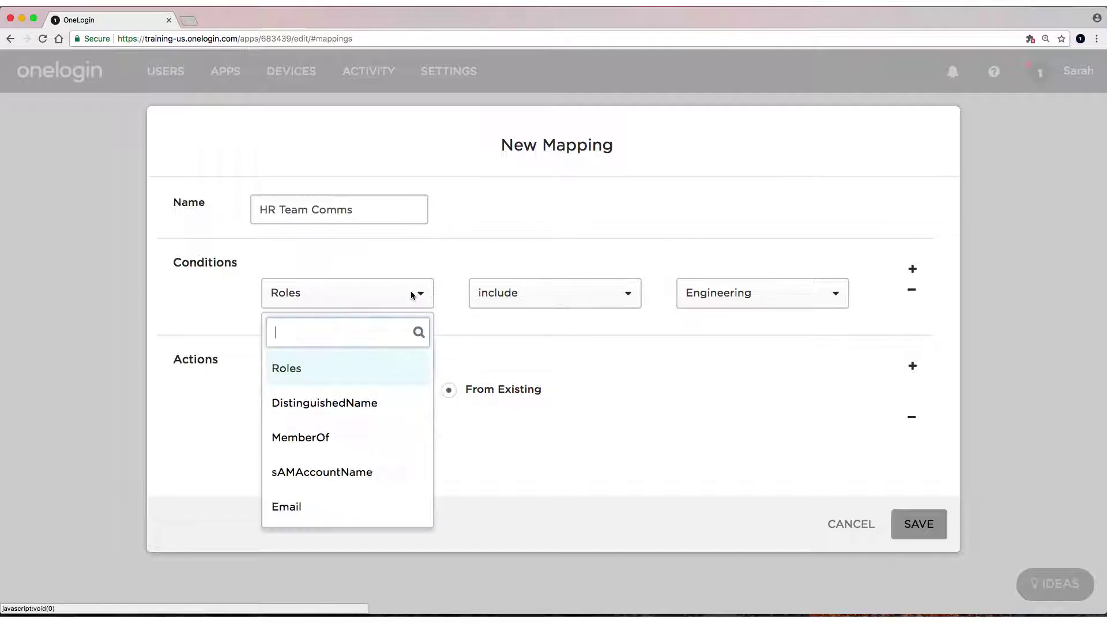
scroll(373, 426, down, 3)
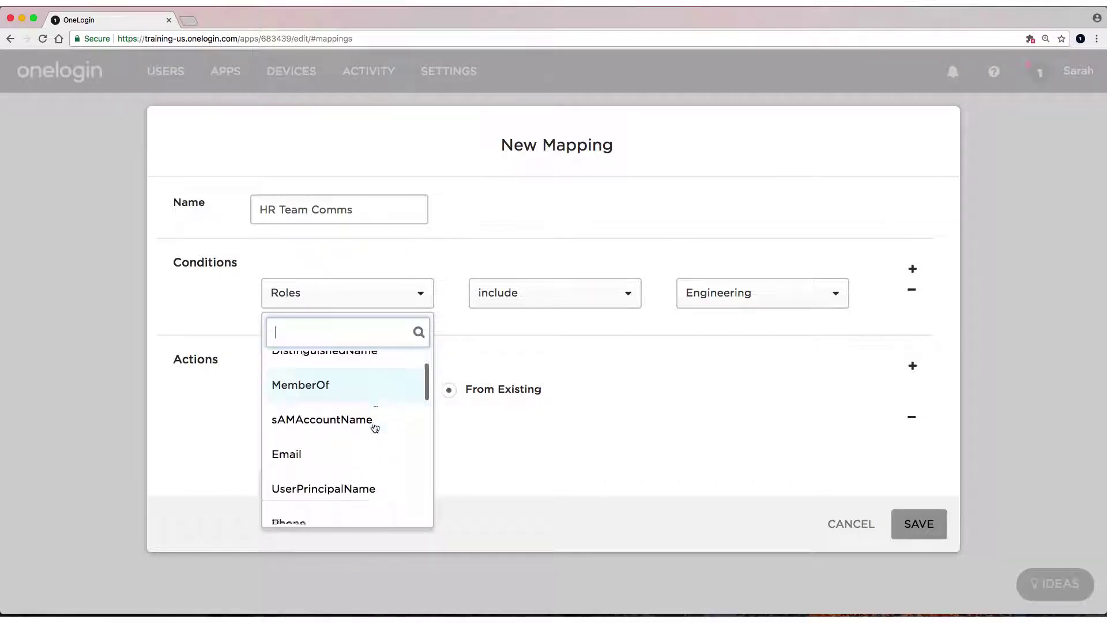
scroll(373, 426, down, 6)
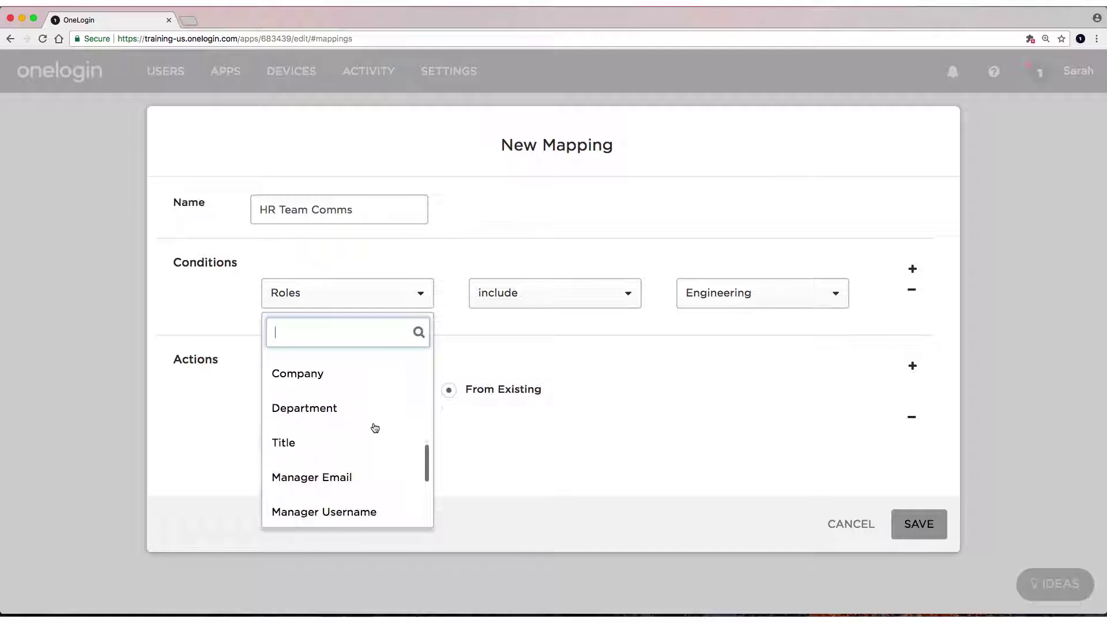
click(372, 407)
click(528, 296)
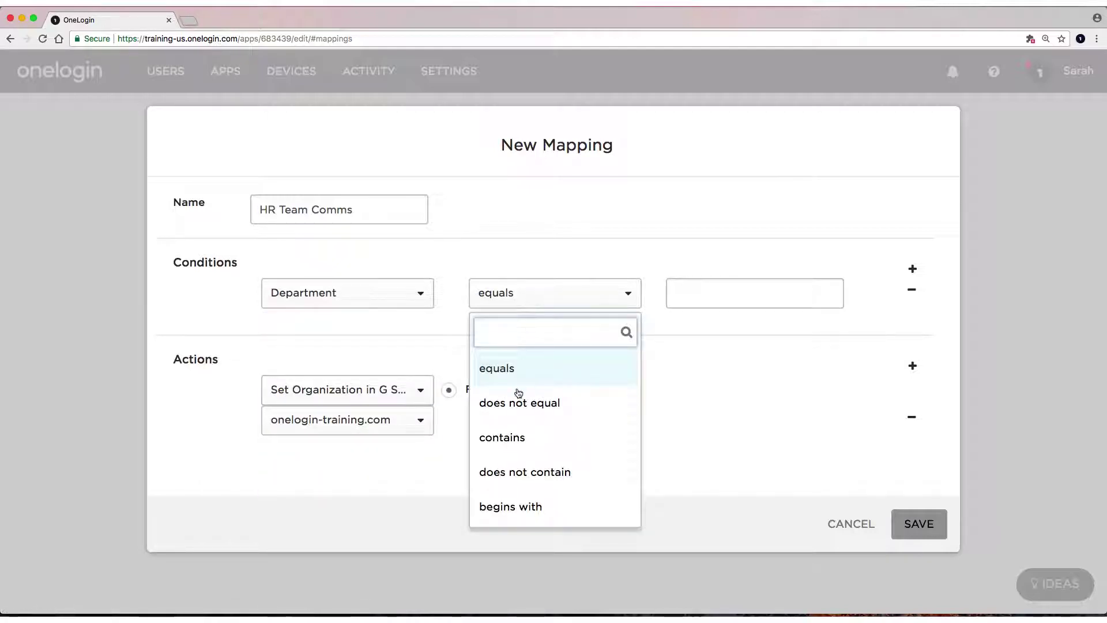
click(517, 436)
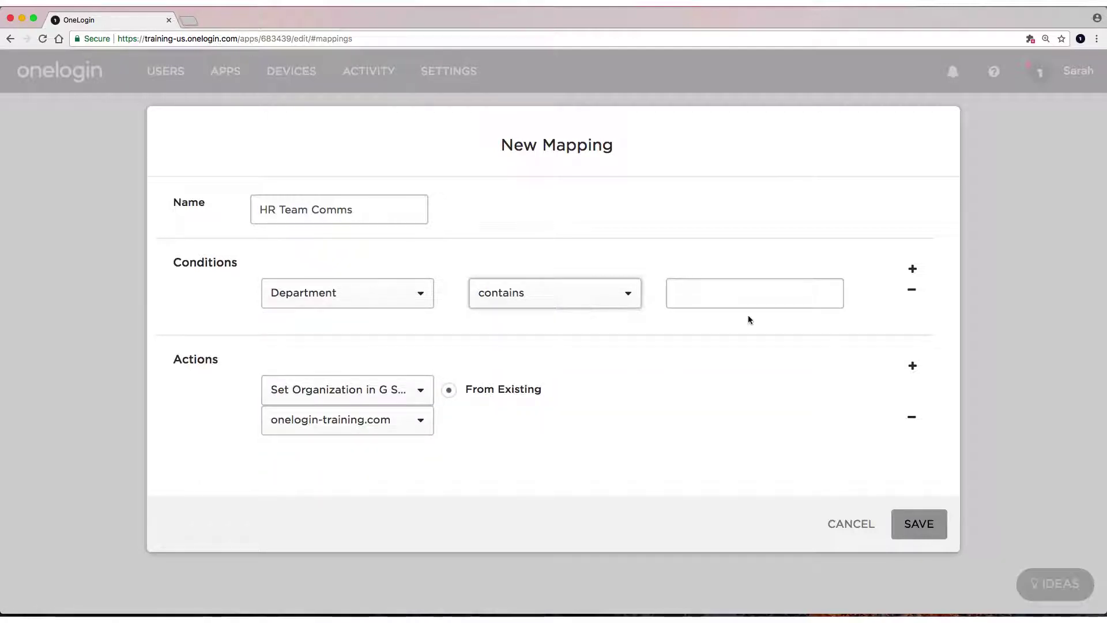
click(728, 293)
text(hr)
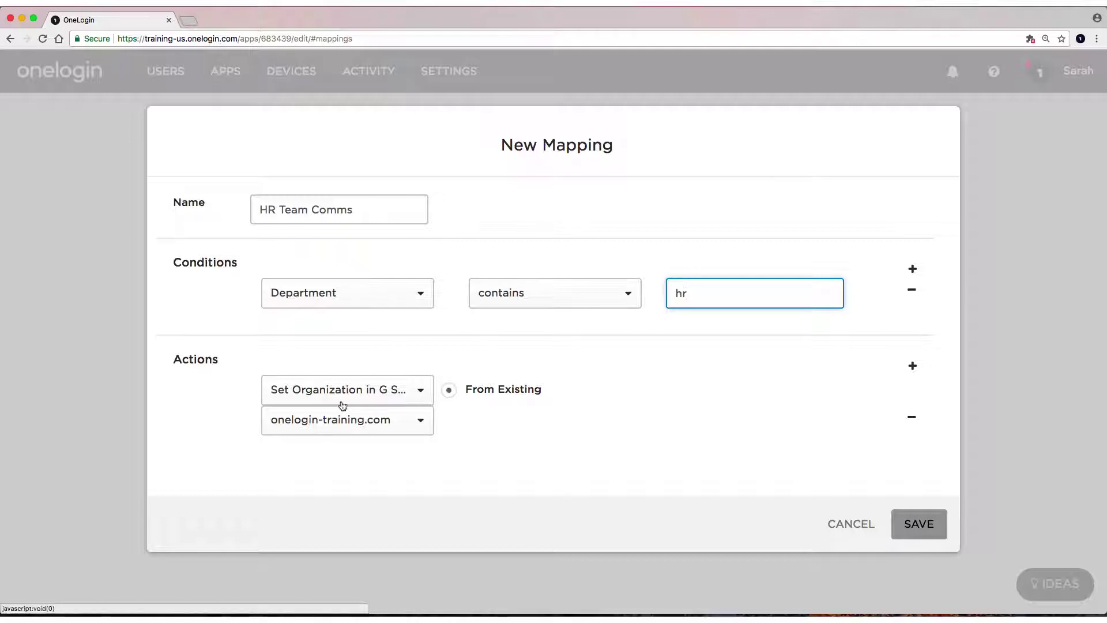
click(372, 392)
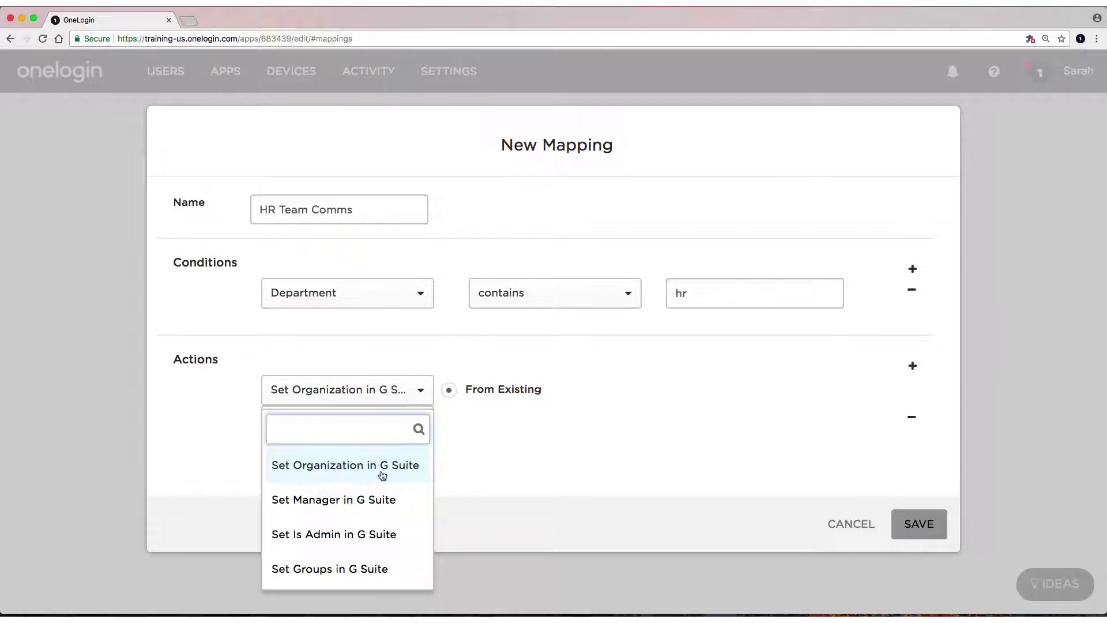
Step: Set the rule's action to Set Groups in G Suite with HR Team Comms checked
click(371, 568)
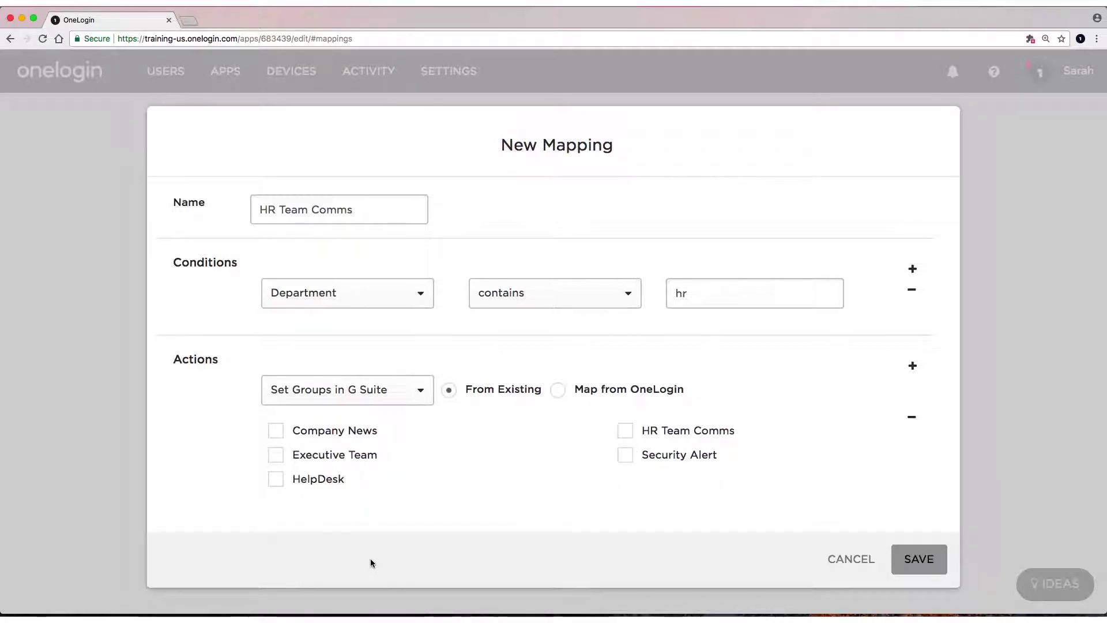
click(633, 431)
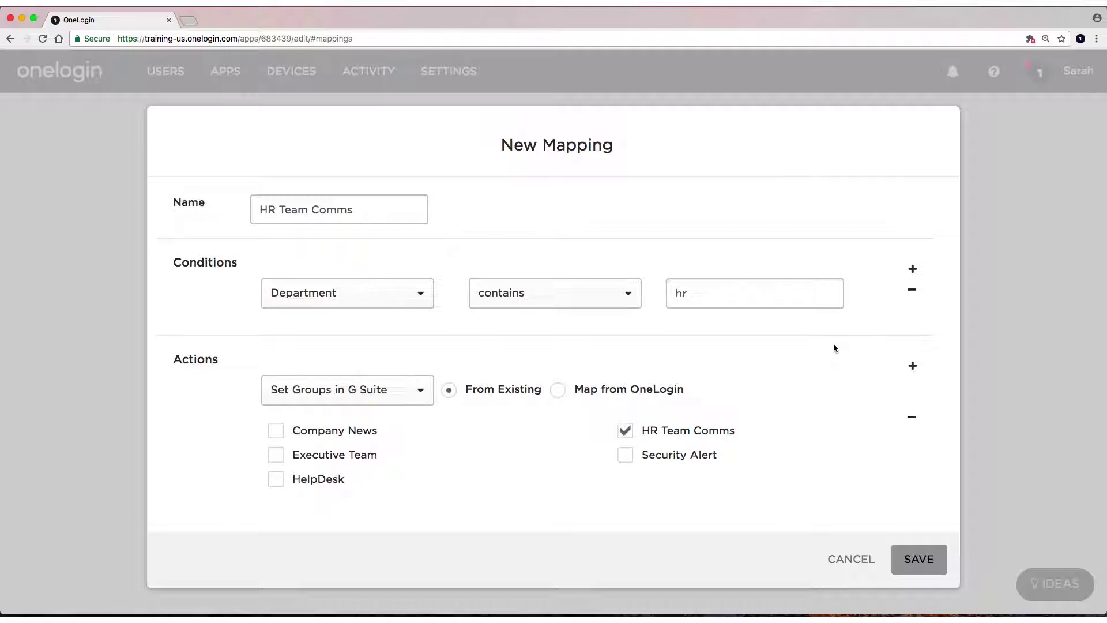
Step: Keep Match on all, remove the extra Roles condition, and save the HR Team Comms rule
click(913, 269)
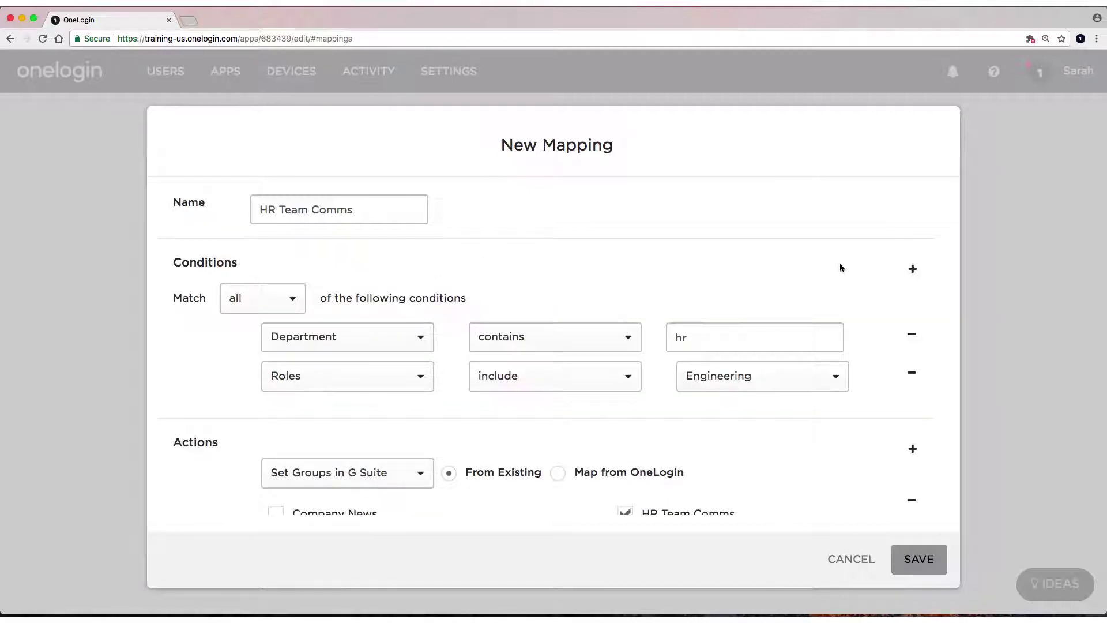
click(292, 303)
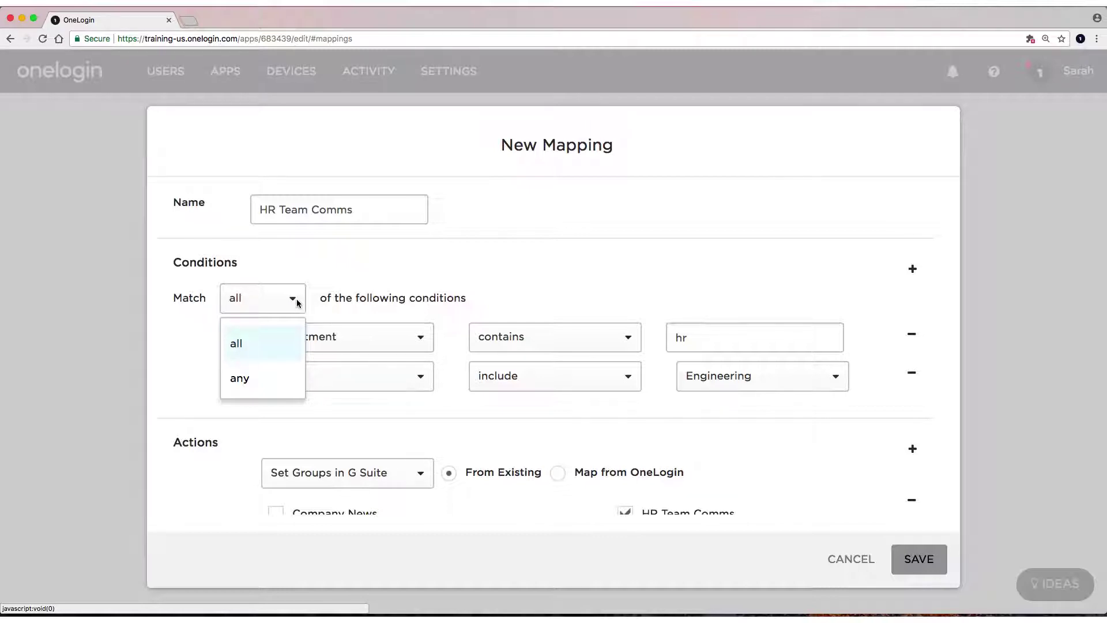
click(410, 268)
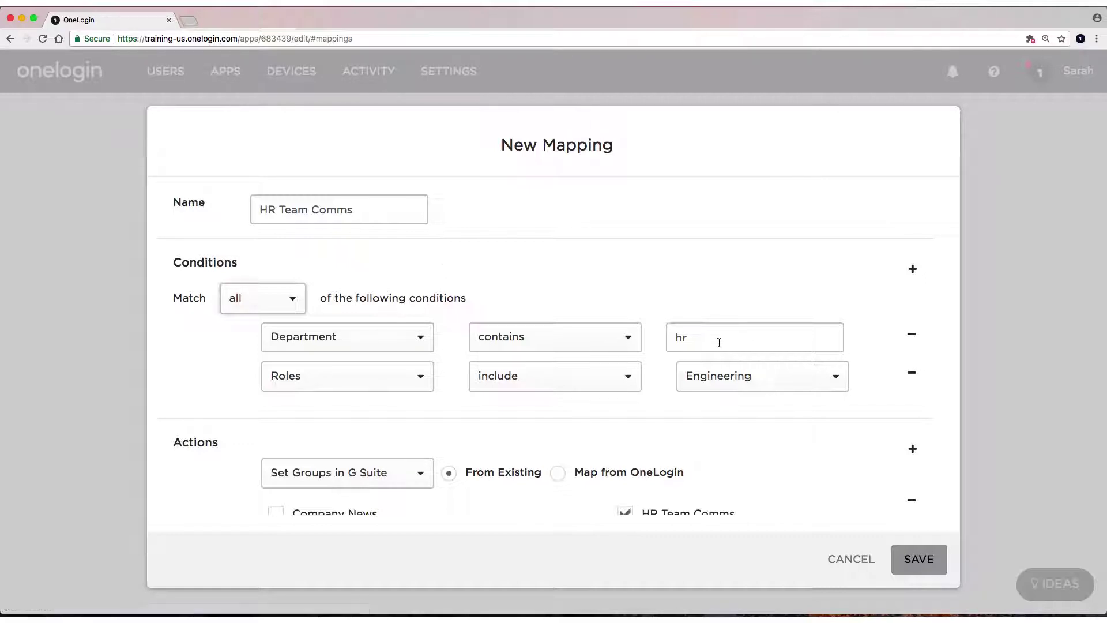
click(912, 374)
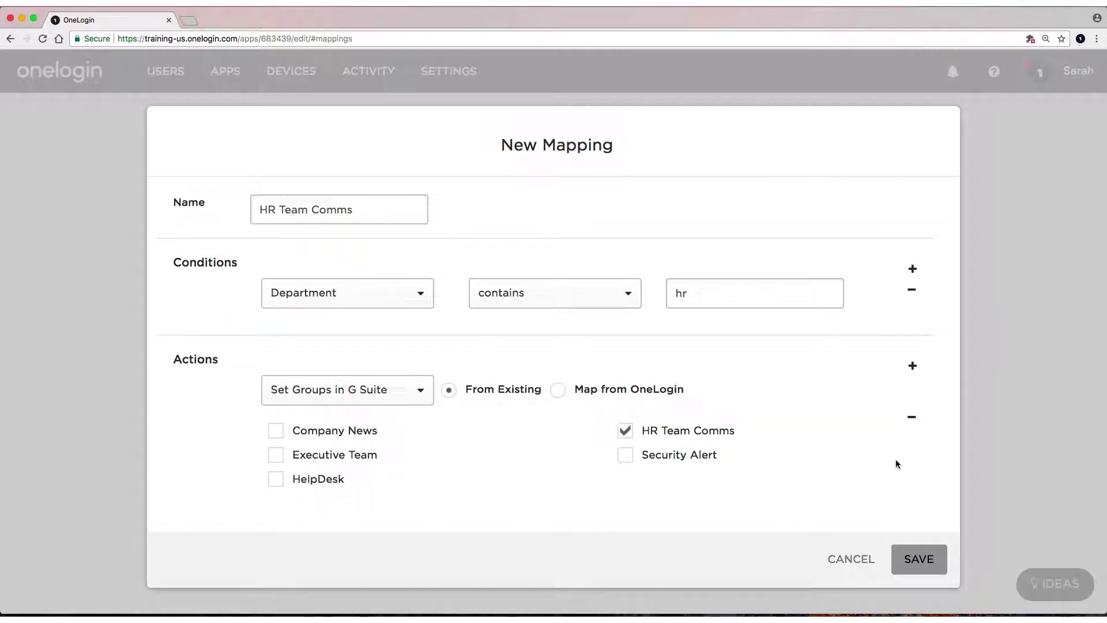
click(919, 571)
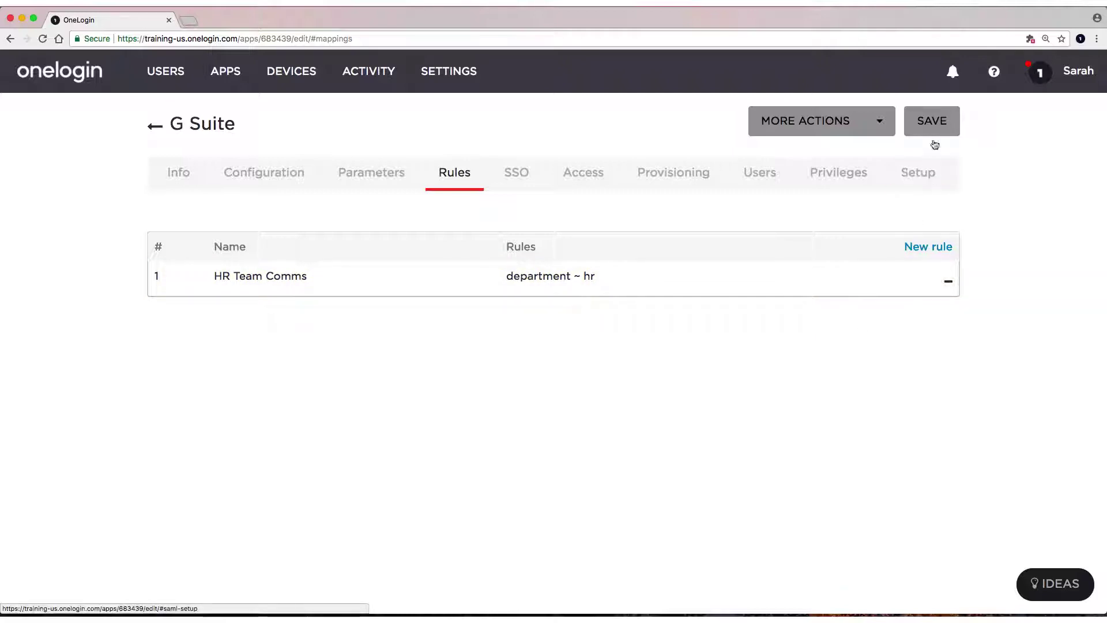
Step: Save the G Suite app and return to its Rules list showing HR Team Comms
click(940, 121)
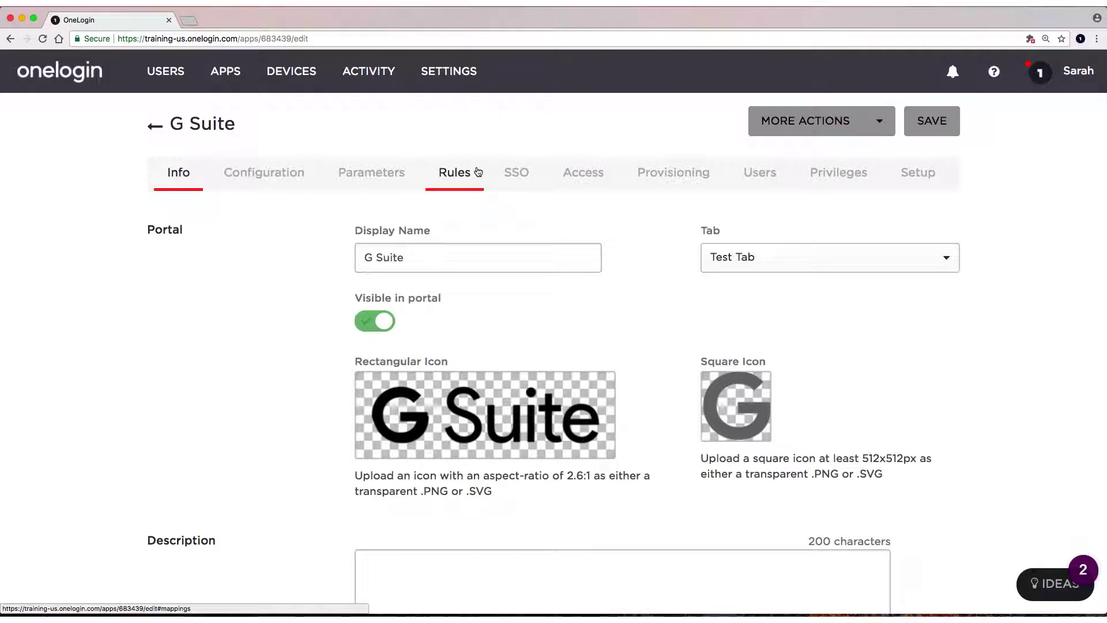
click(478, 171)
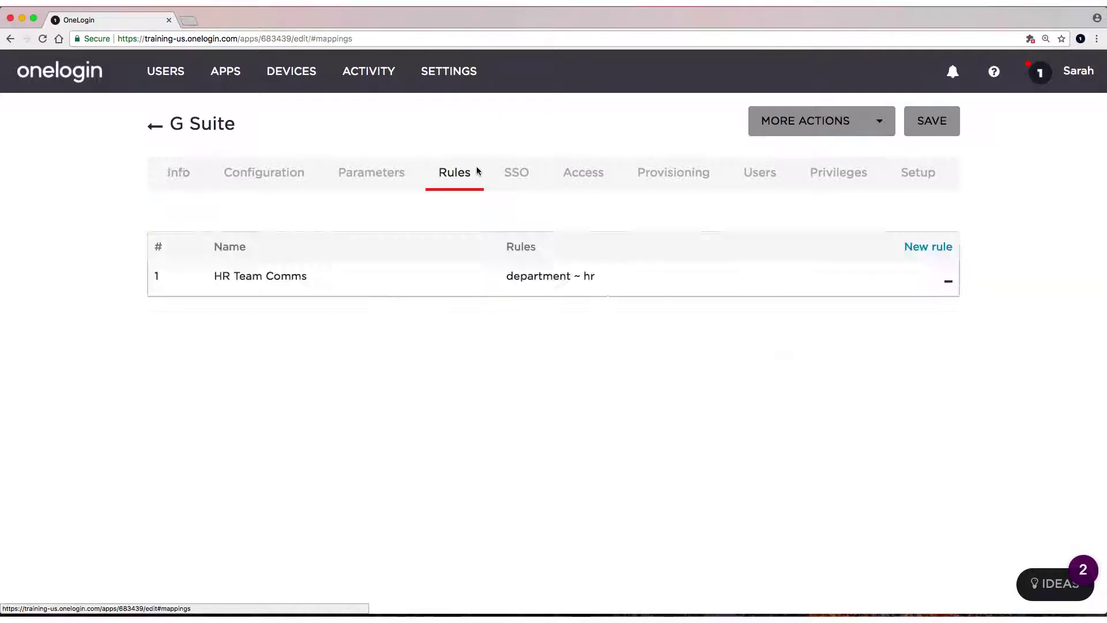
Step: Start another new rule named 'Executive Team Rule'
click(918, 247)
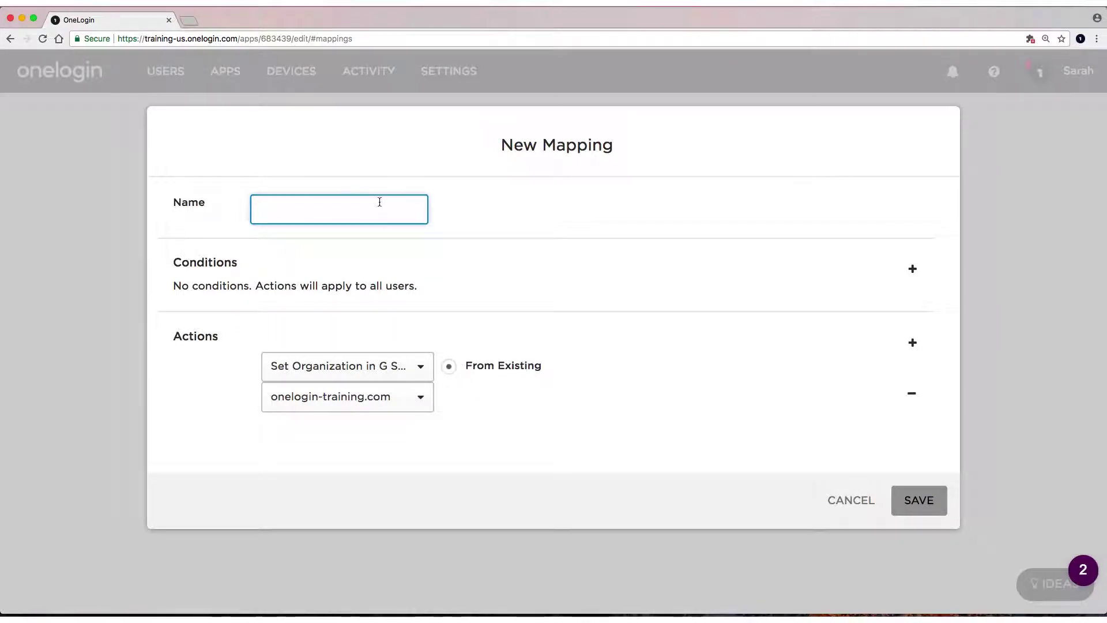
text(Executie)
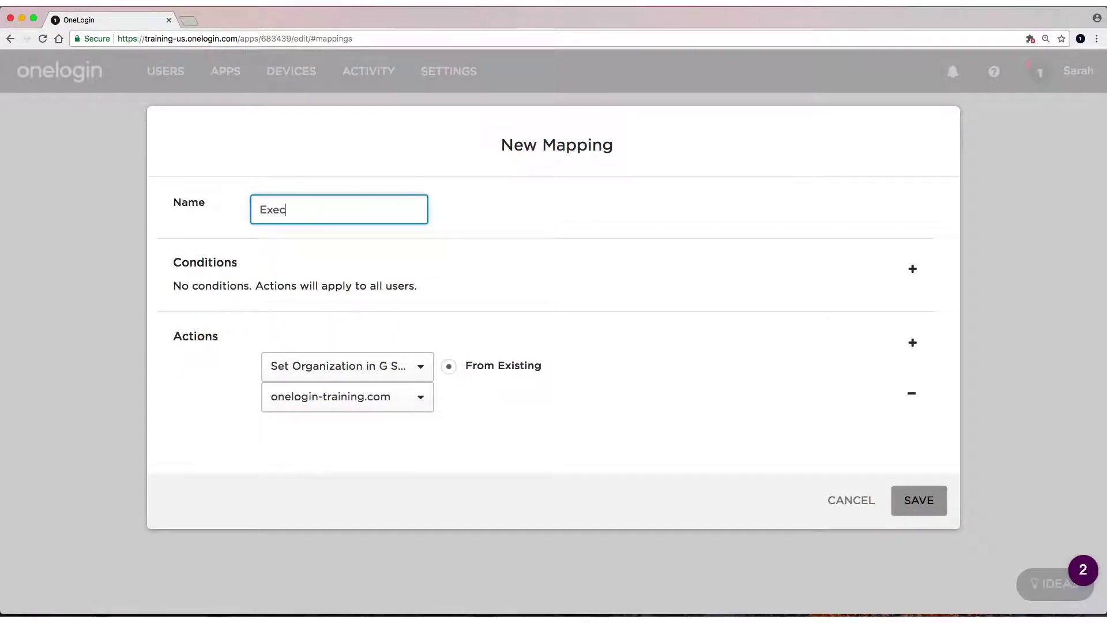
key(BackSpace)
key(BackSpace)
text(ve)
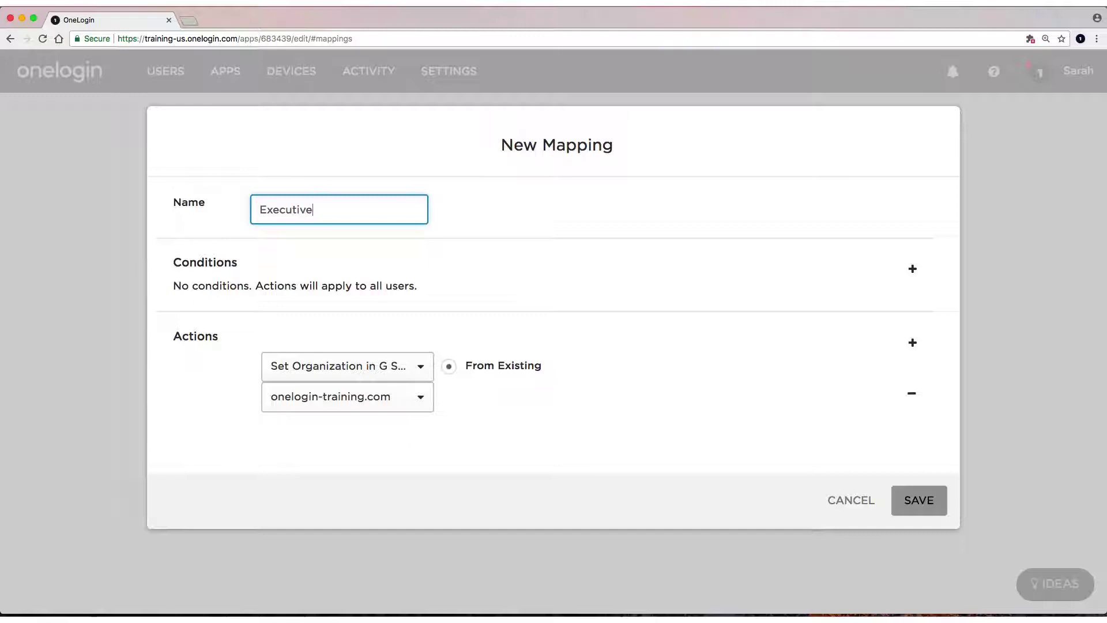
text( Team Rule)
Step: Add a condition testing the user's Title, left on equals
click(912, 269)
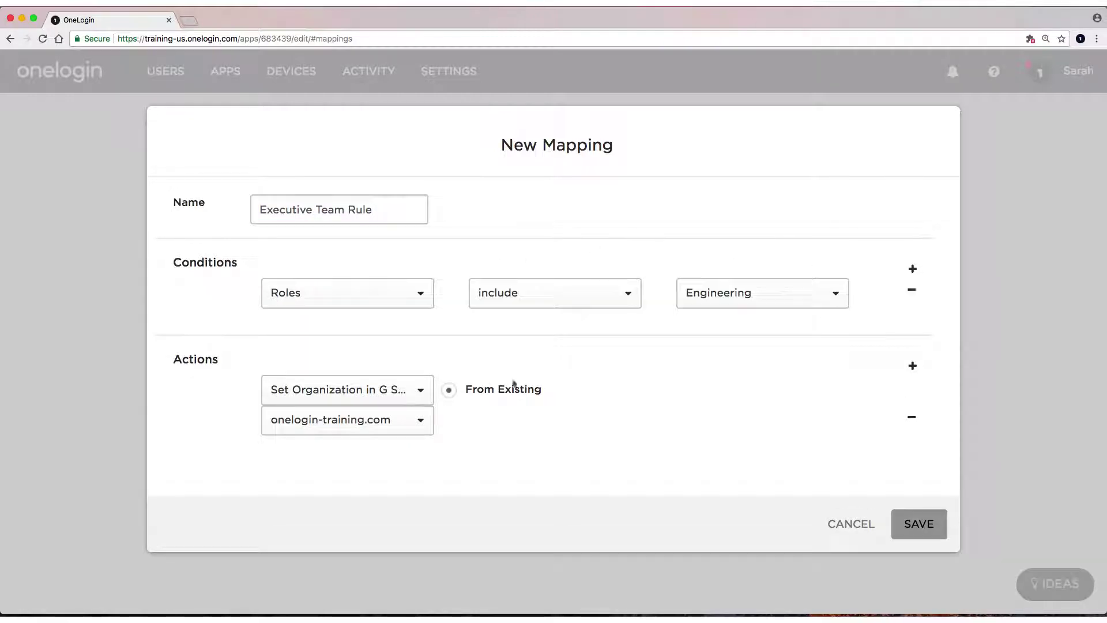
click(388, 290)
scroll(385, 479, down, 8)
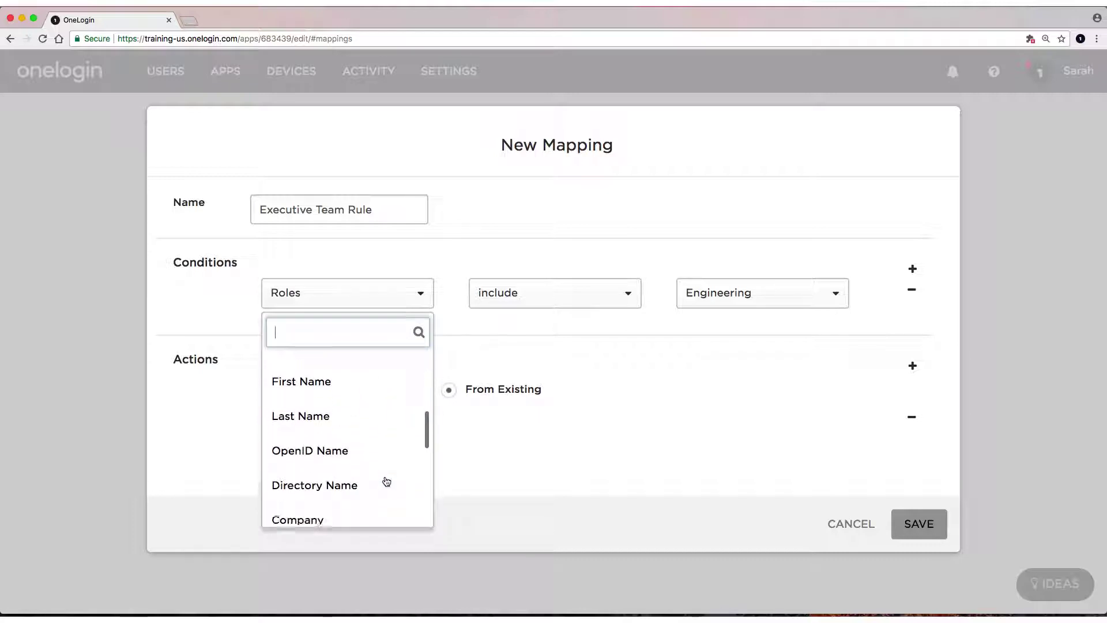
scroll(381, 473, down, 1)
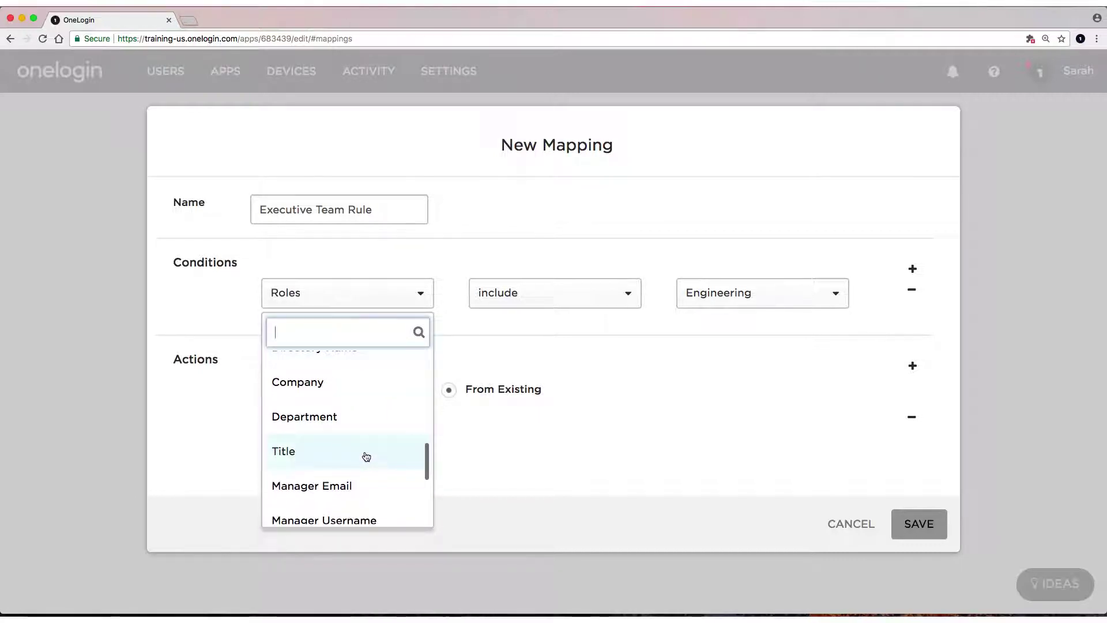
click(367, 456)
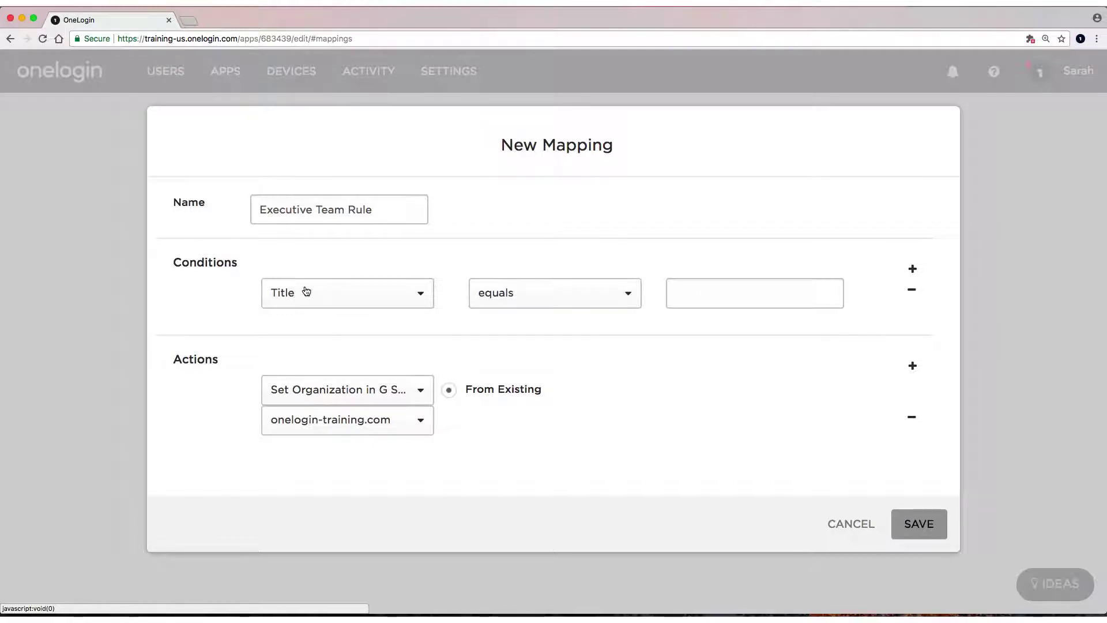
click(354, 292)
scroll(379, 422, down, 2)
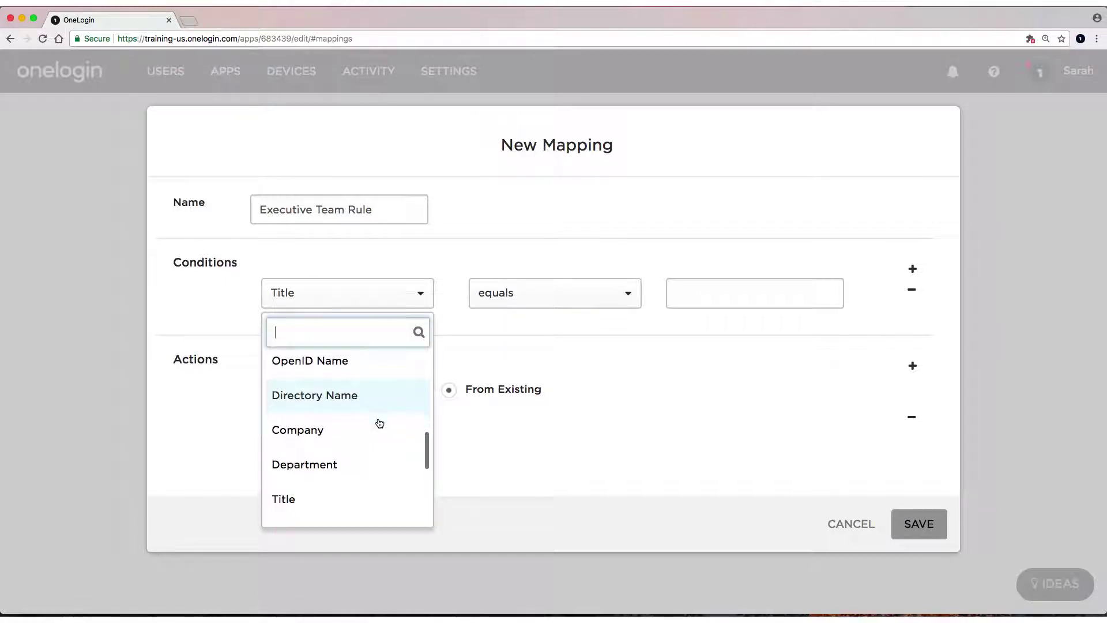
scroll(379, 399, down, 6)
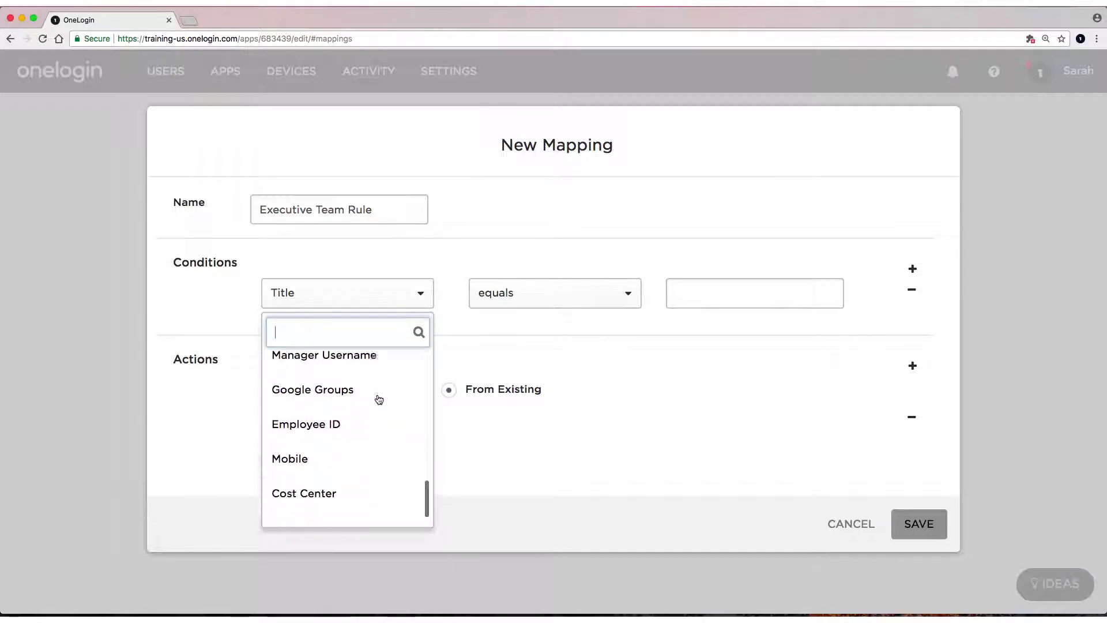
scroll(379, 400, up, 10)
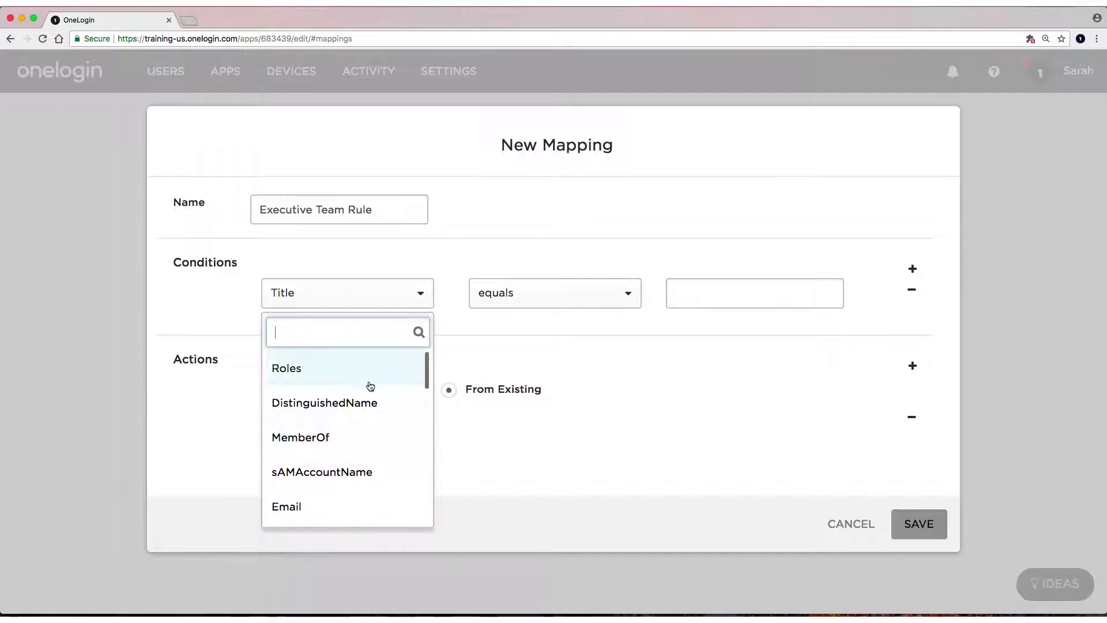
scroll(381, 371, down, 3)
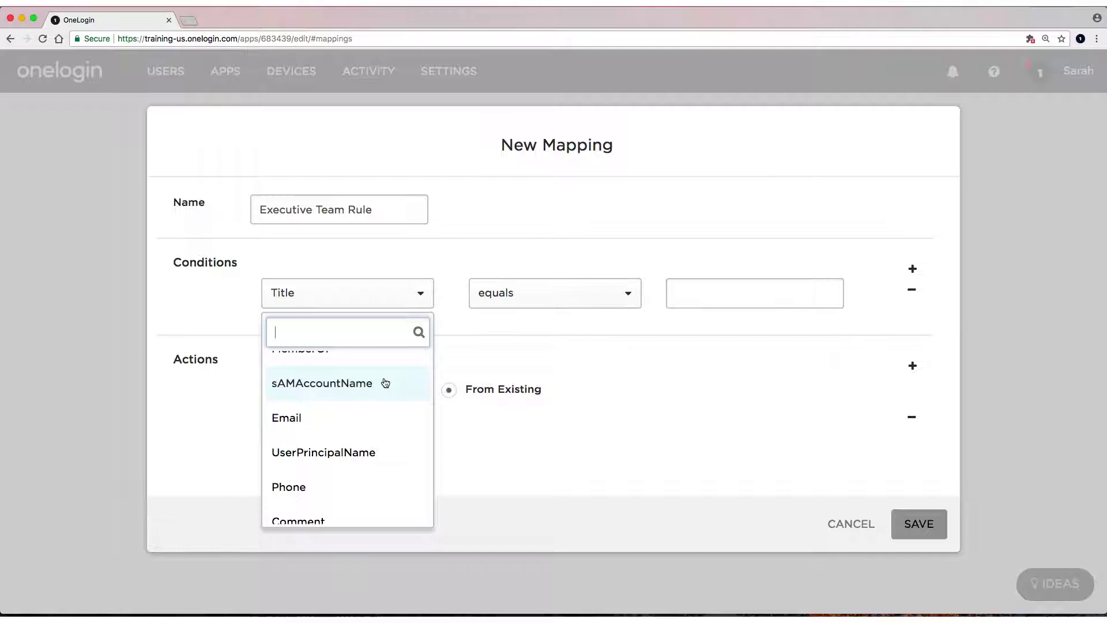
click(507, 326)
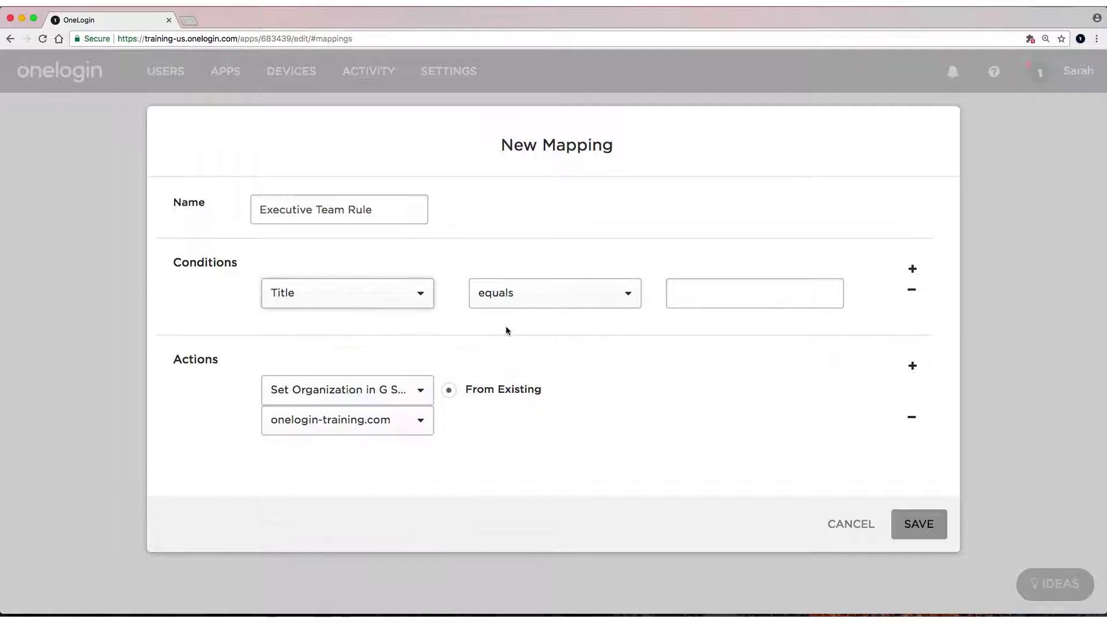
Step: Make the condition Title contains 'chief'
click(589, 292)
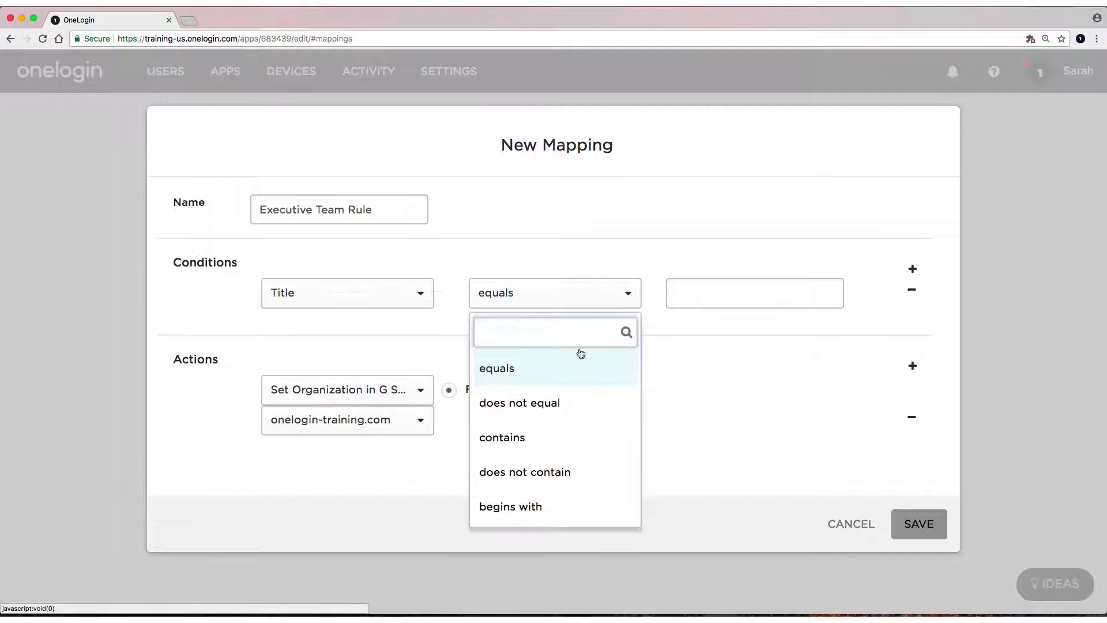
click(564, 440)
click(760, 292)
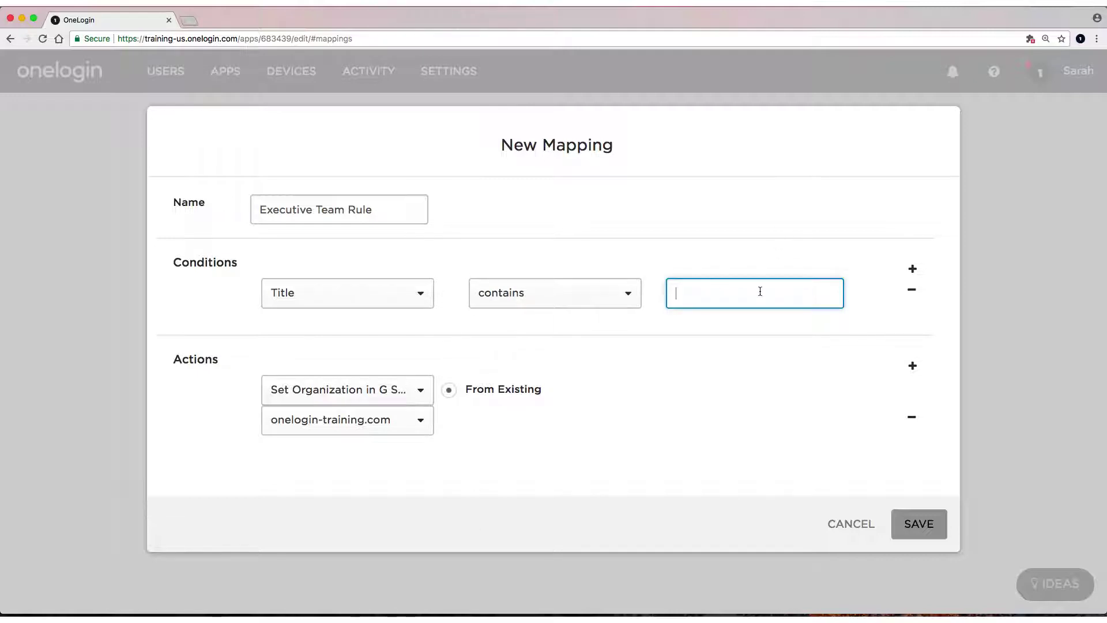
text(chief)
Step: Set the action to Set Groups in G Suite with Executive Team, and save the mapping
click(379, 388)
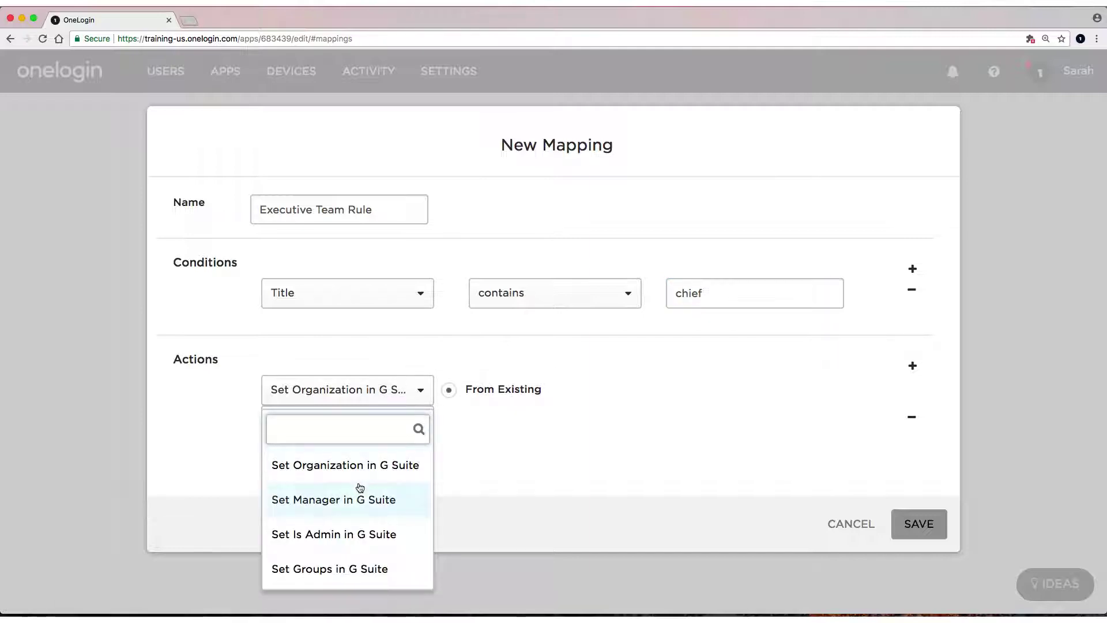
click(353, 565)
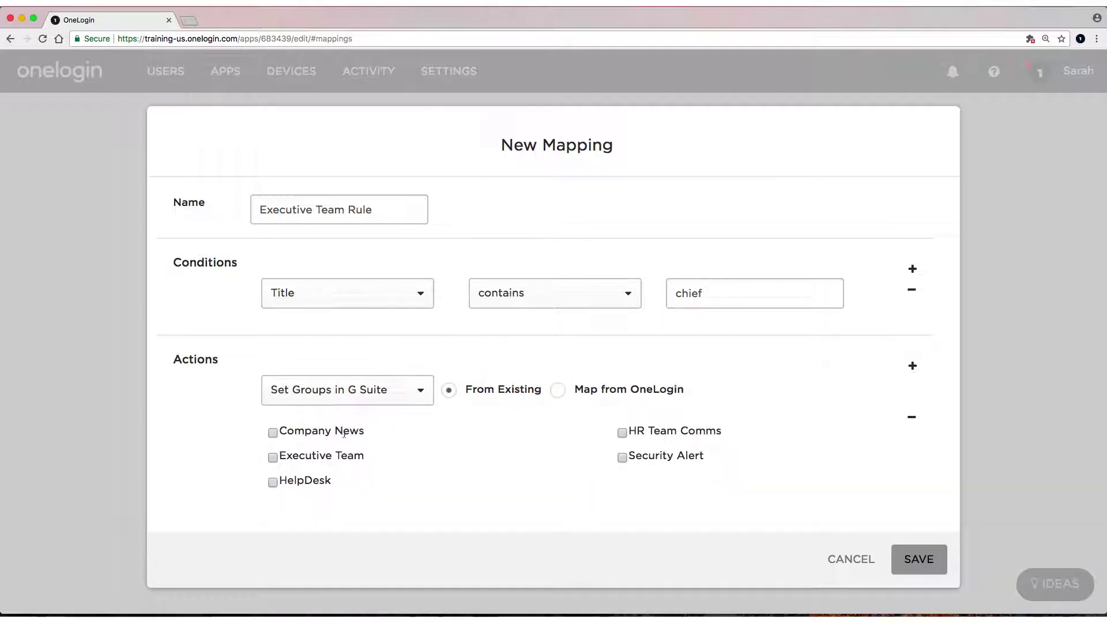
click(276, 456)
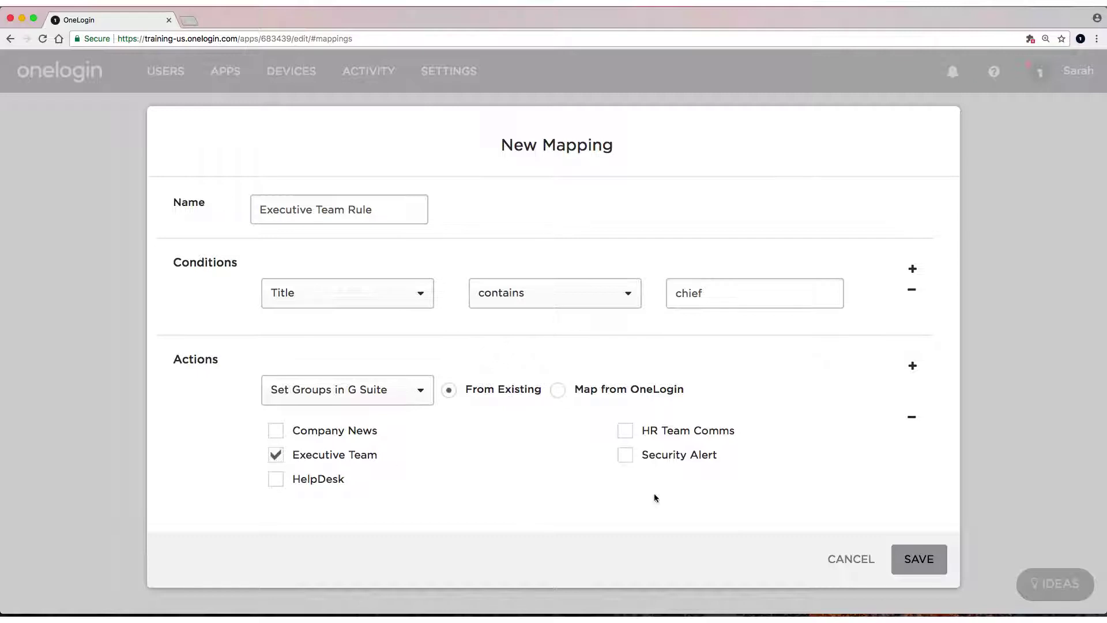
click(918, 559)
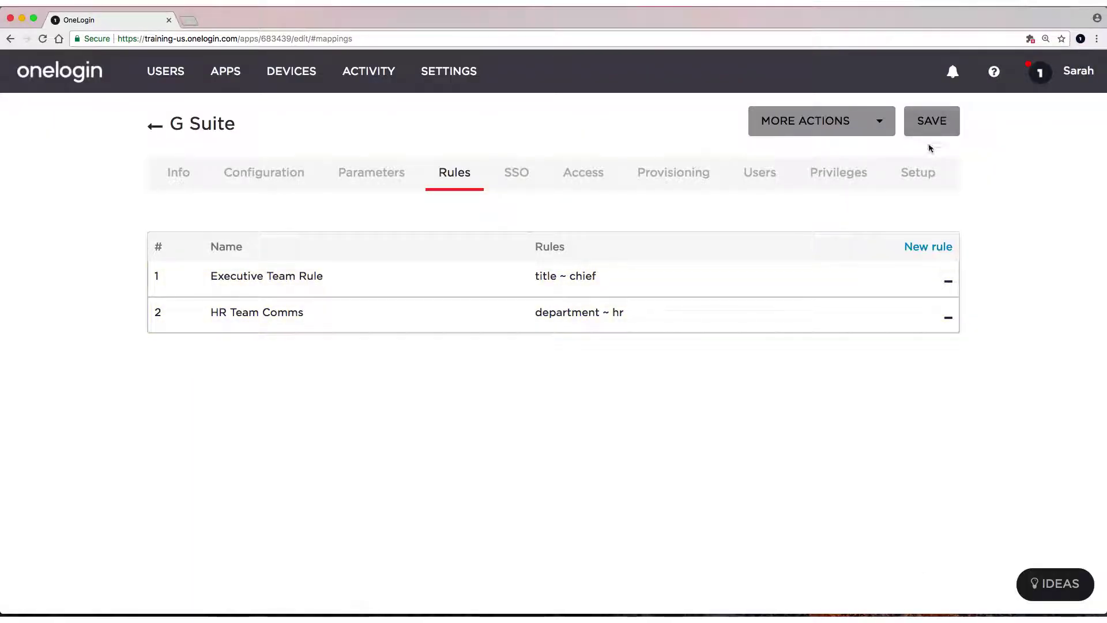
Step: Save the G Suite app with both rules and return to its Rules list
click(935, 134)
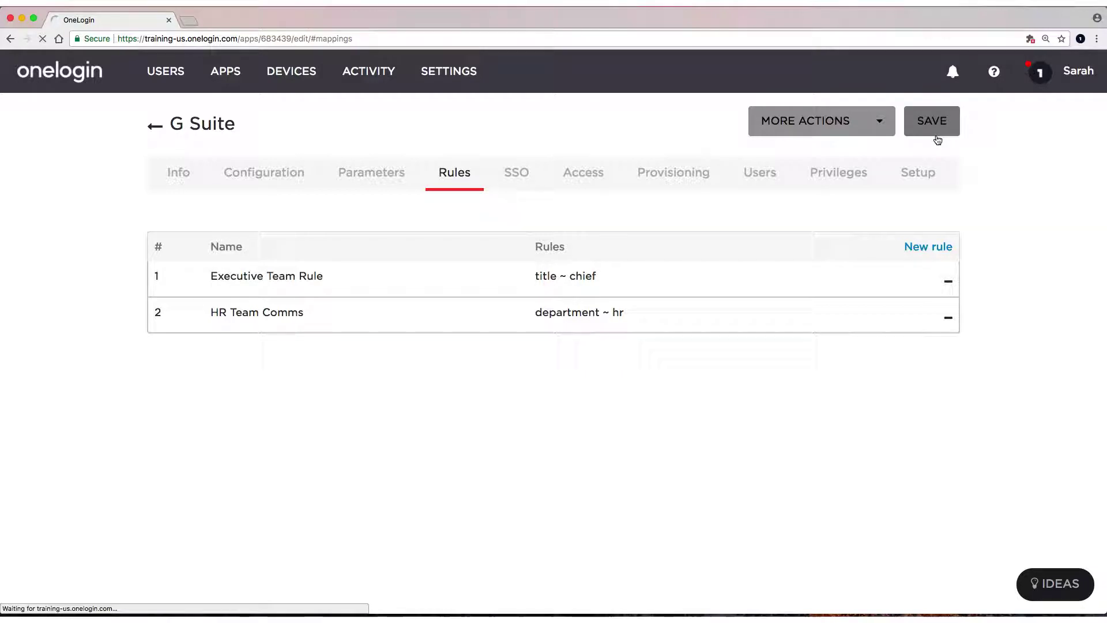
click(455, 173)
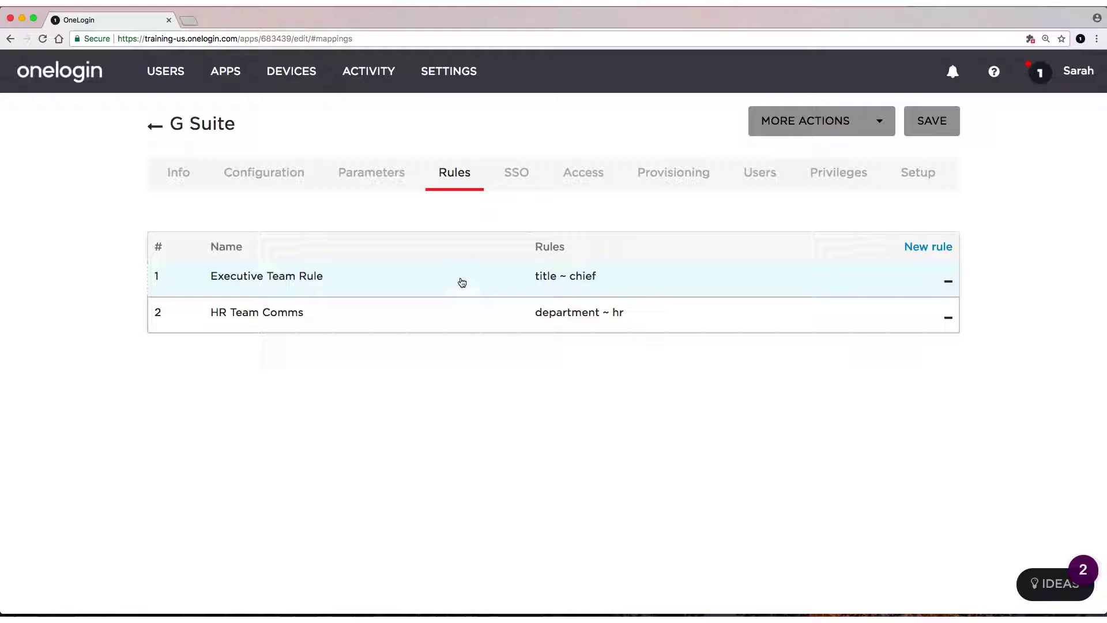
Step: Open the Executive Team Rule and check whether the first test user would be mapped
click(460, 280)
scroll(486, 396, down, 3)
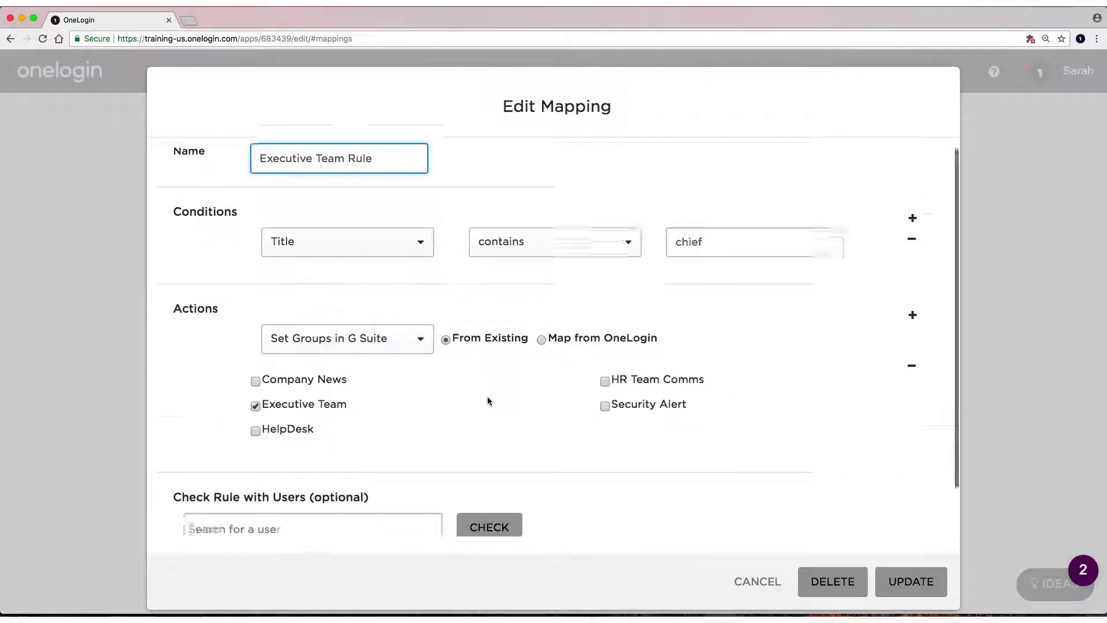
click(365, 480)
text(sara)
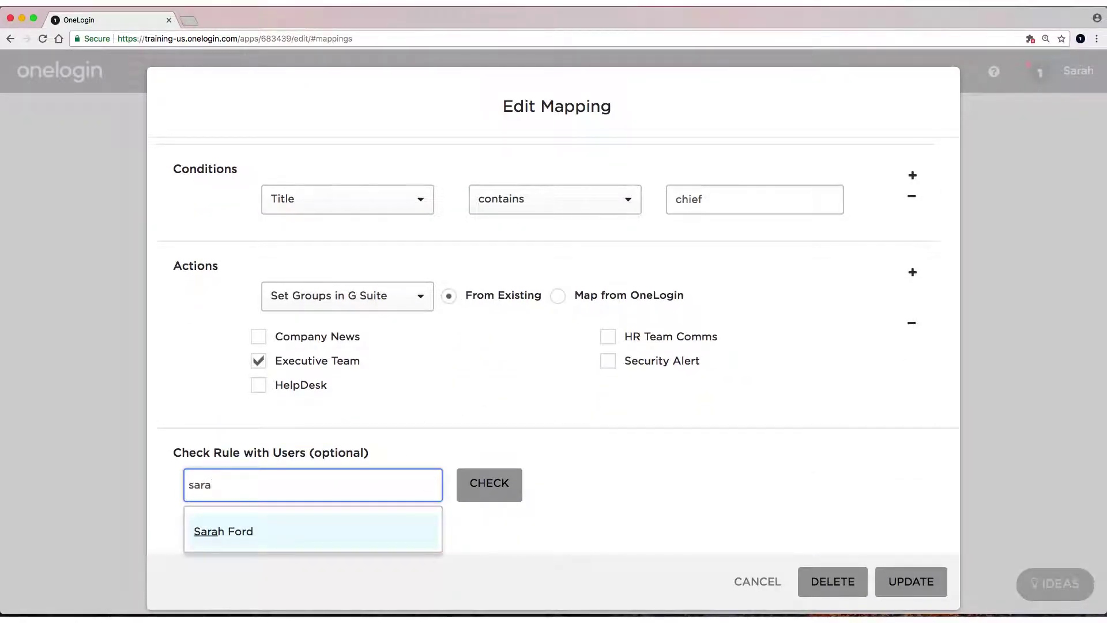
key(Return)
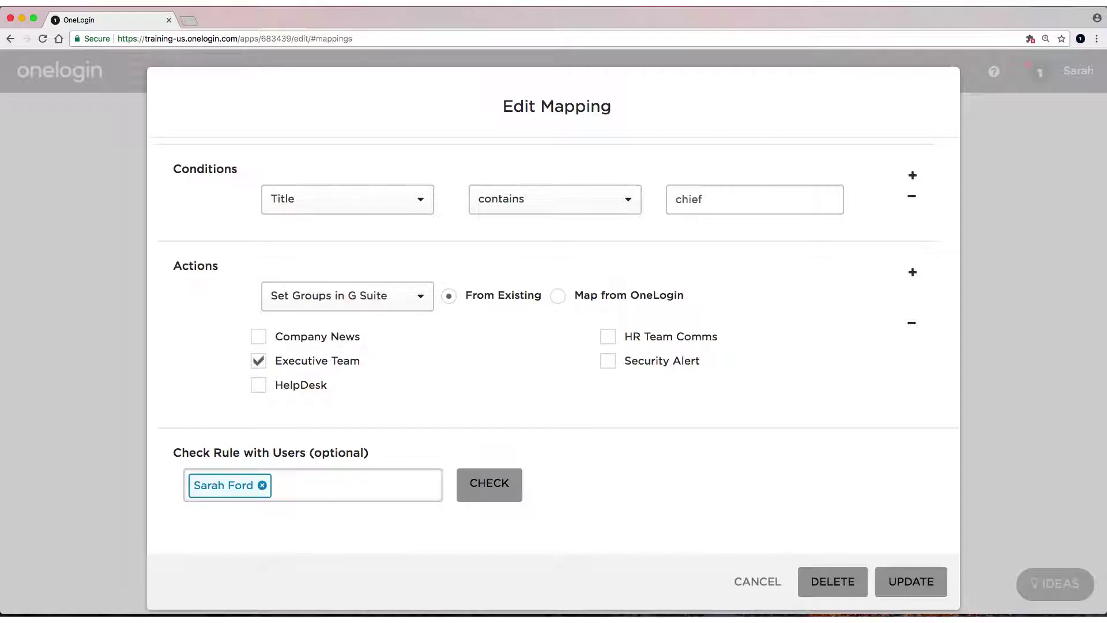
click(484, 486)
Step: Run the same rule check for a second test user
scroll(662, 457, down, 2)
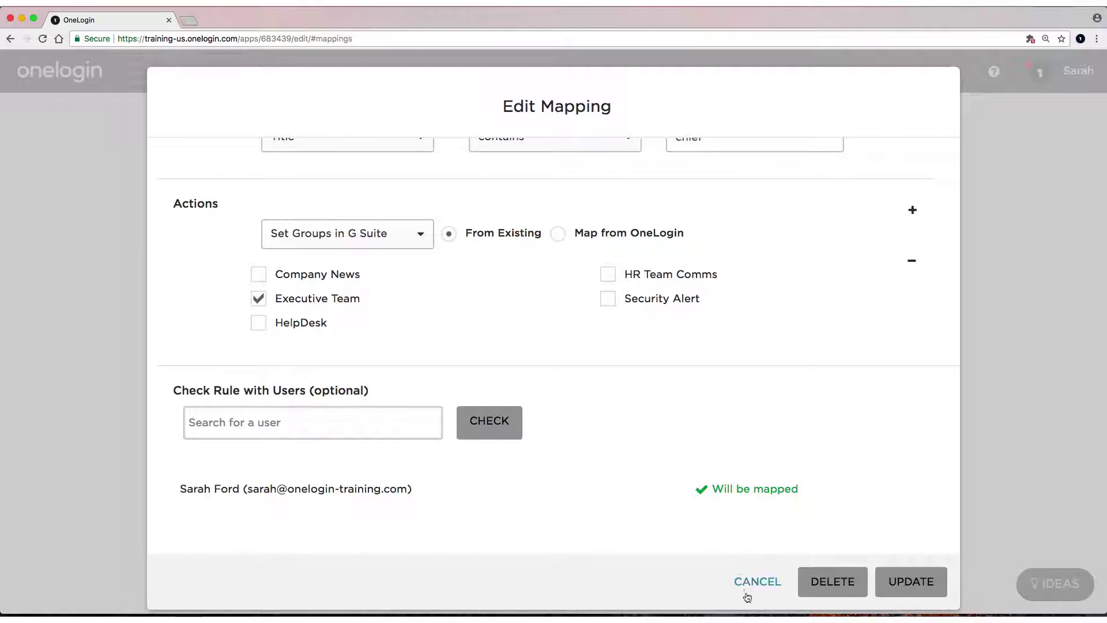
click(366, 413)
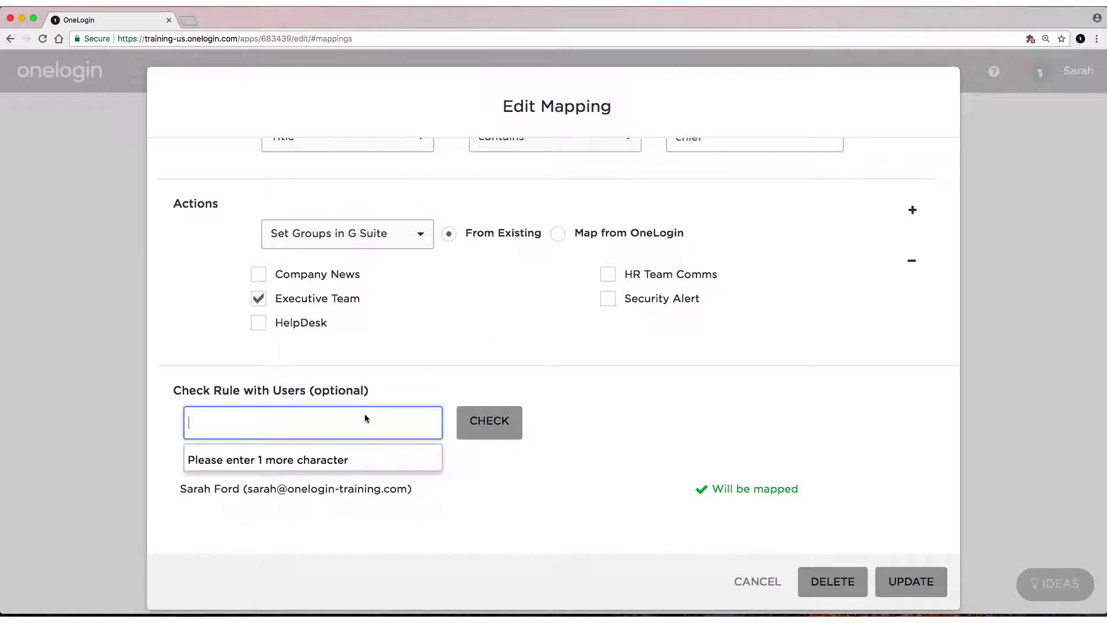
text(jack)
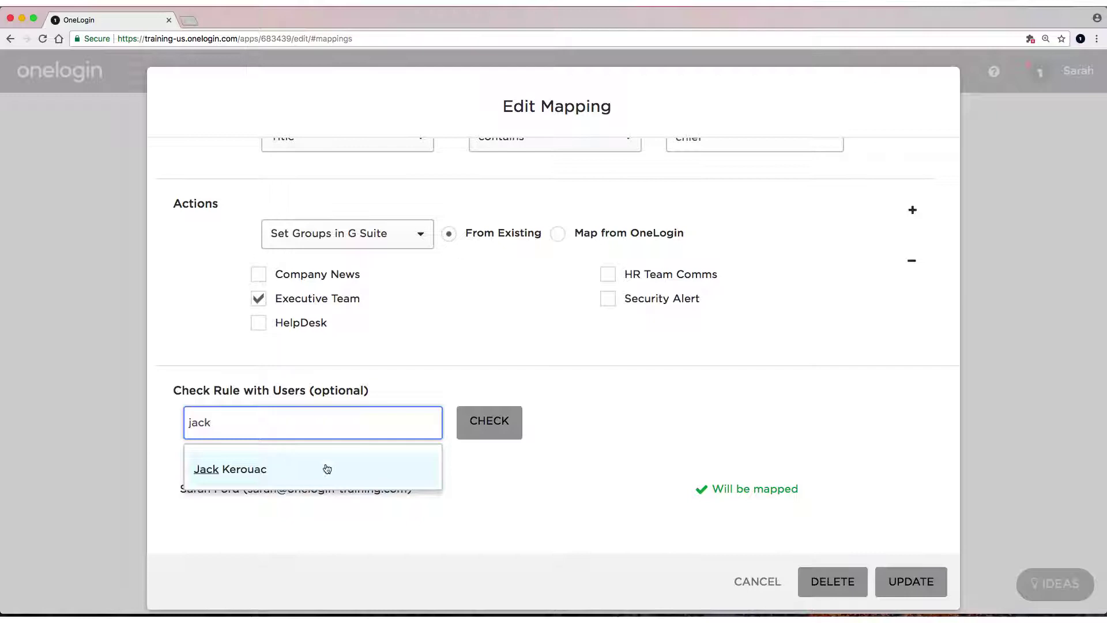
click(325, 468)
click(486, 429)
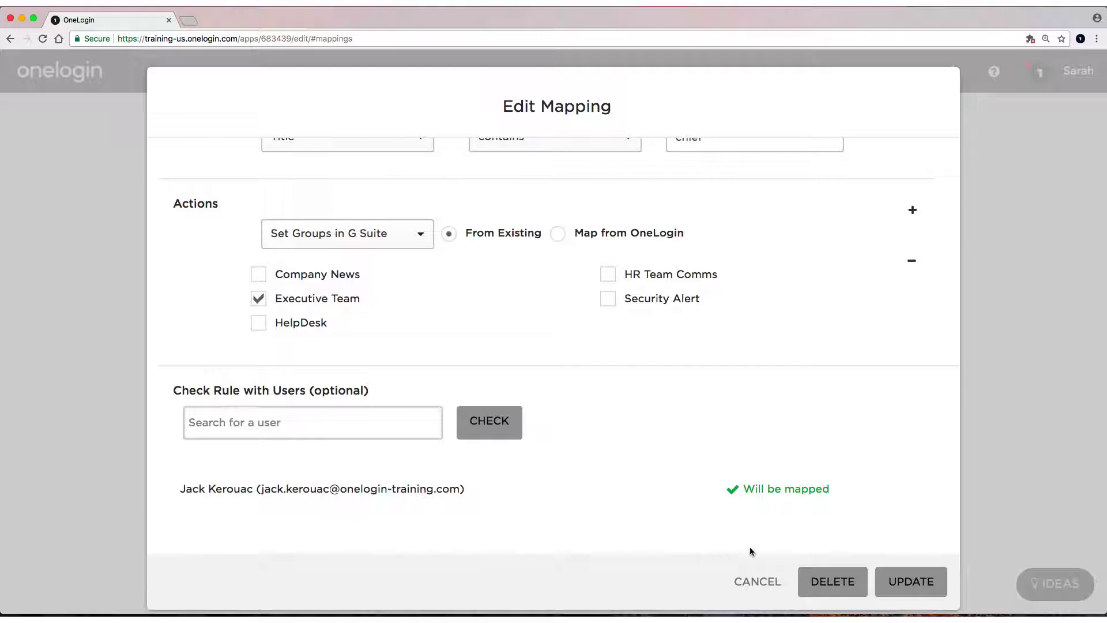
Step: Close the rule unchanged, reapply the G Suite provisioning mappings, and acknowledge the confirmation
click(754, 581)
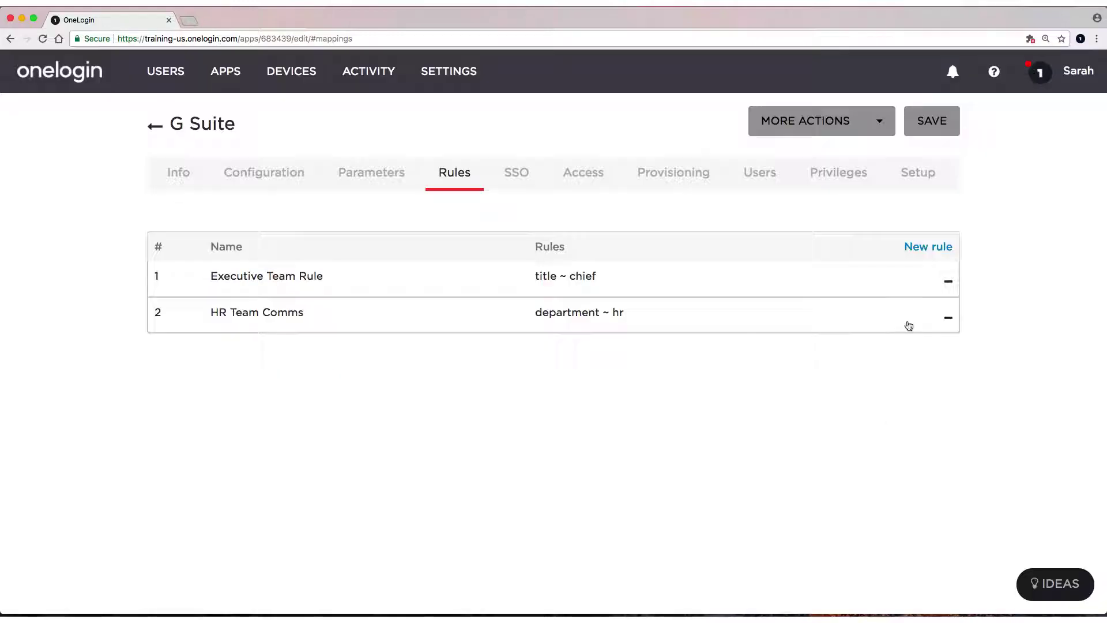
click(841, 121)
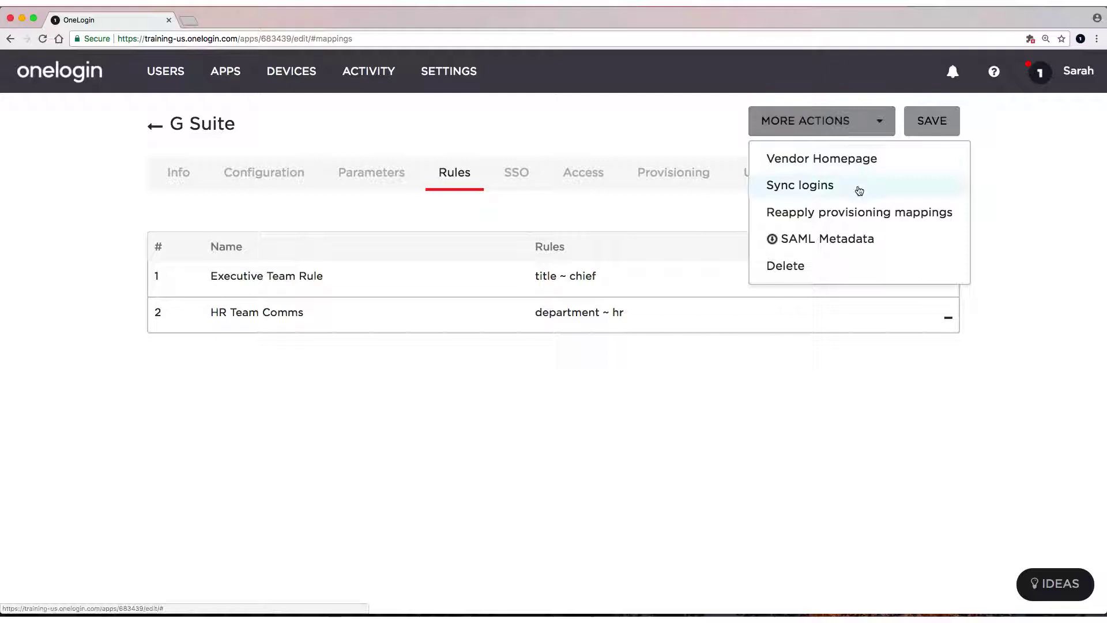
click(857, 218)
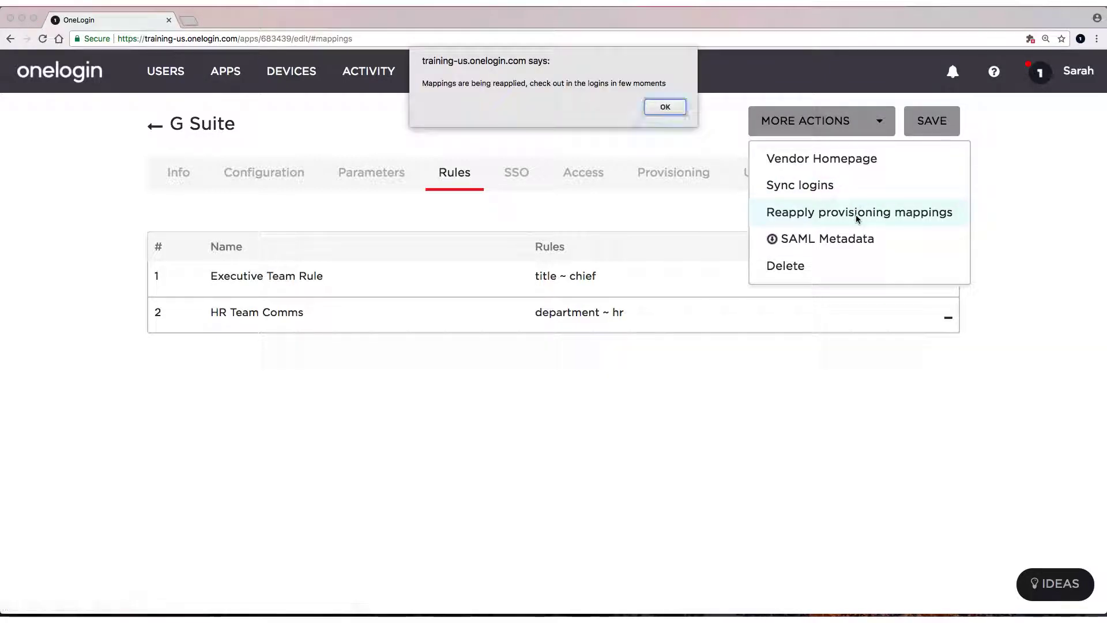
click(663, 107)
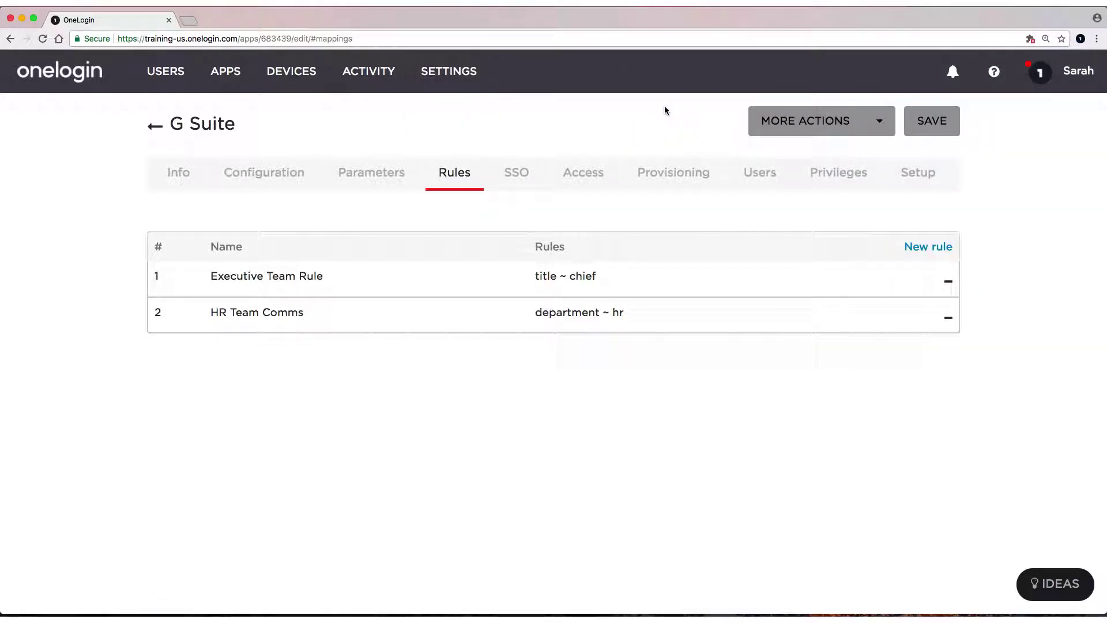